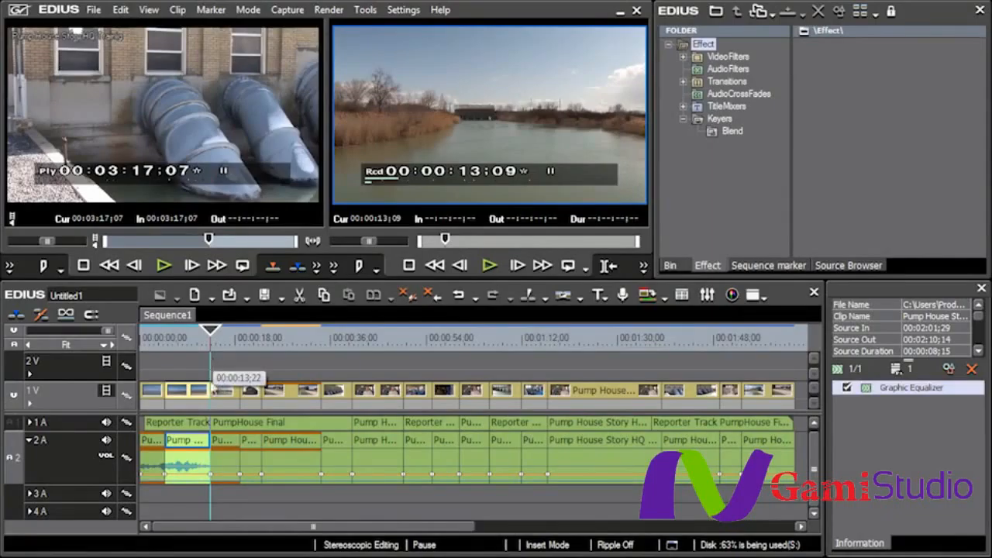
# Step: Select several different clips on the 1V track in turn to examine which filter each one carries
pyautogui.click(198, 393)
pyautogui.click(243, 394)
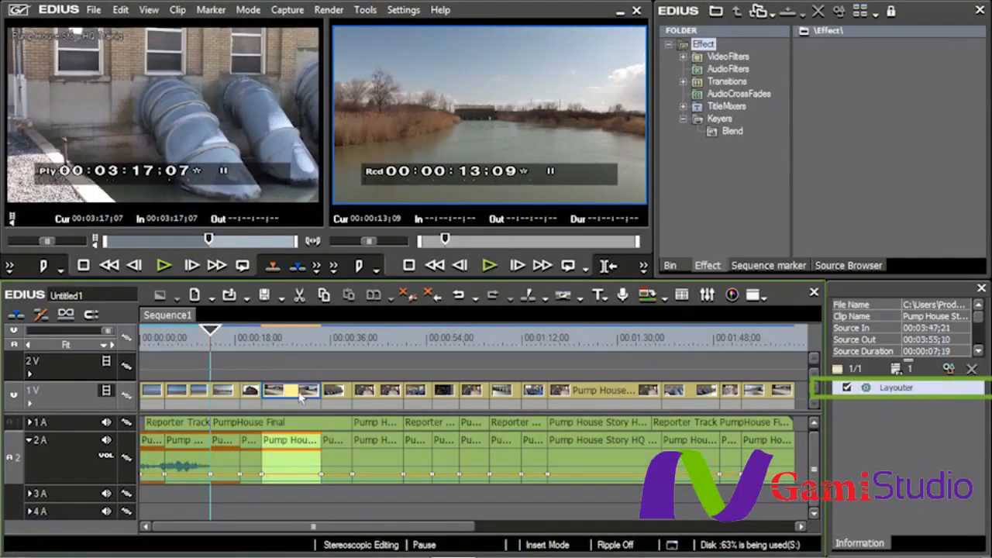
pyautogui.click(338, 395)
pyautogui.click(376, 394)
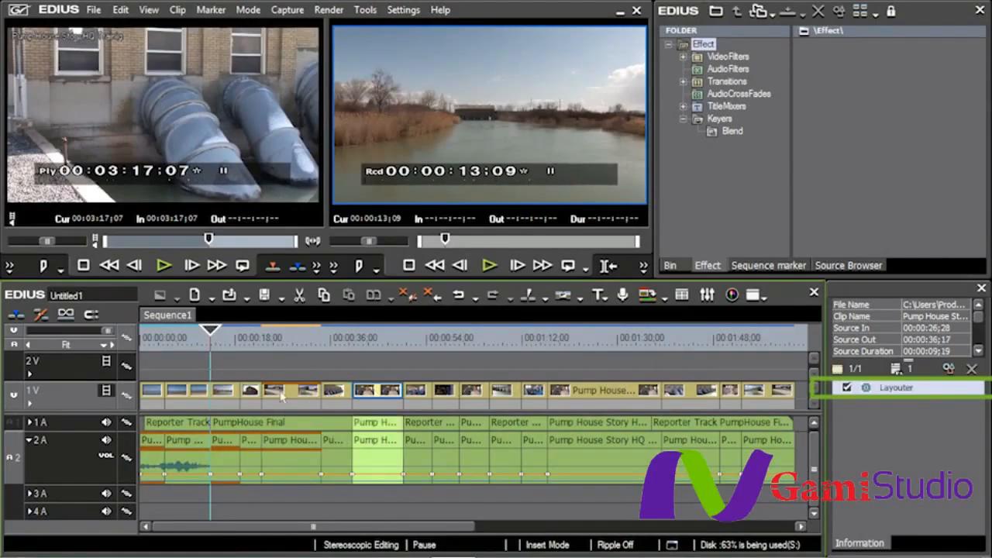
# Step: Select the third clip on the 1V track and hide the on-screen timecode overlay in the monitors
pyautogui.click(223, 393)
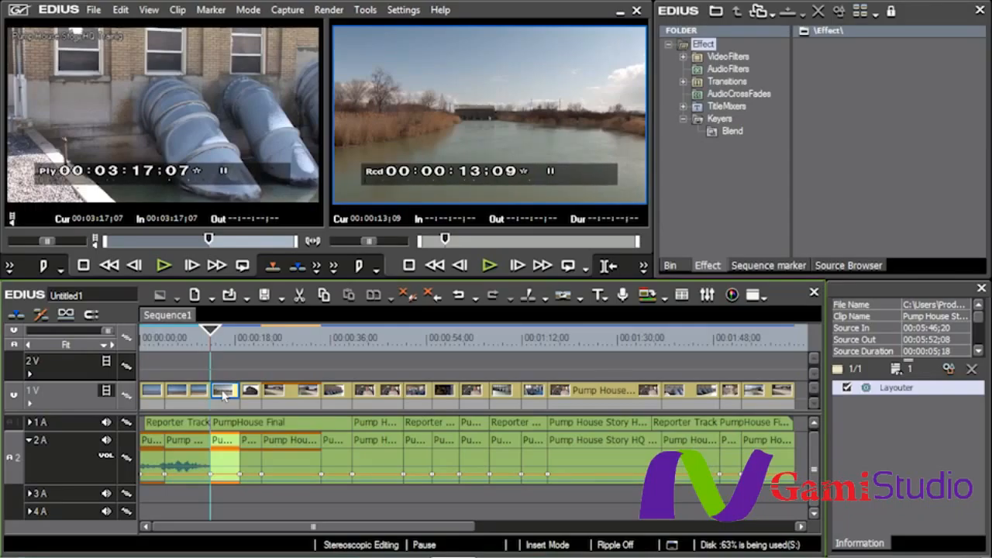
pyautogui.press('g')
pyautogui.hotkey('ctrl', 'g')
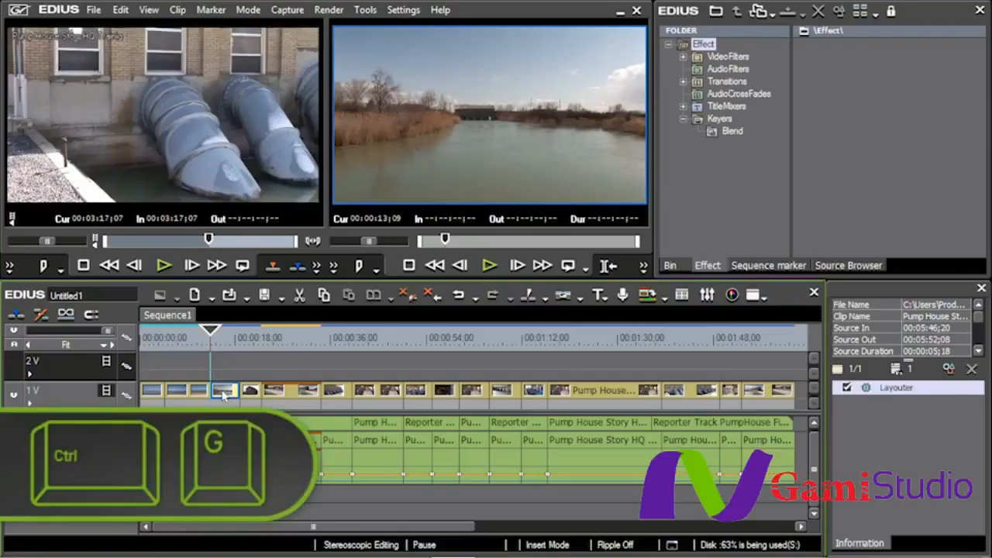
# Step: Park the playhead within the third clip at about 00:00:15;19 and mute audio tracks 1A and 2A
pyautogui.click(221, 335)
pyautogui.moveTo(221, 338); pyautogui.dragTo(224, 338)
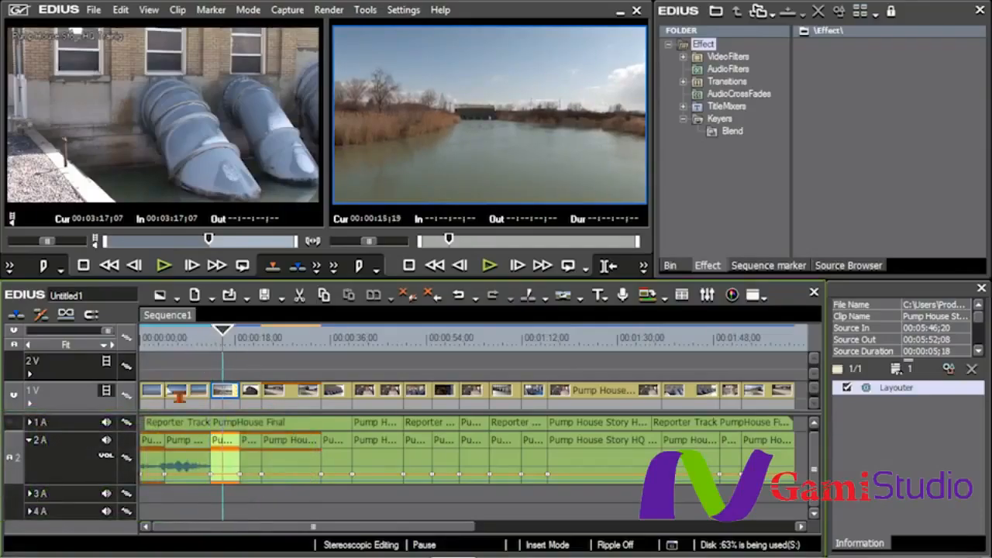
pyautogui.click(107, 423)
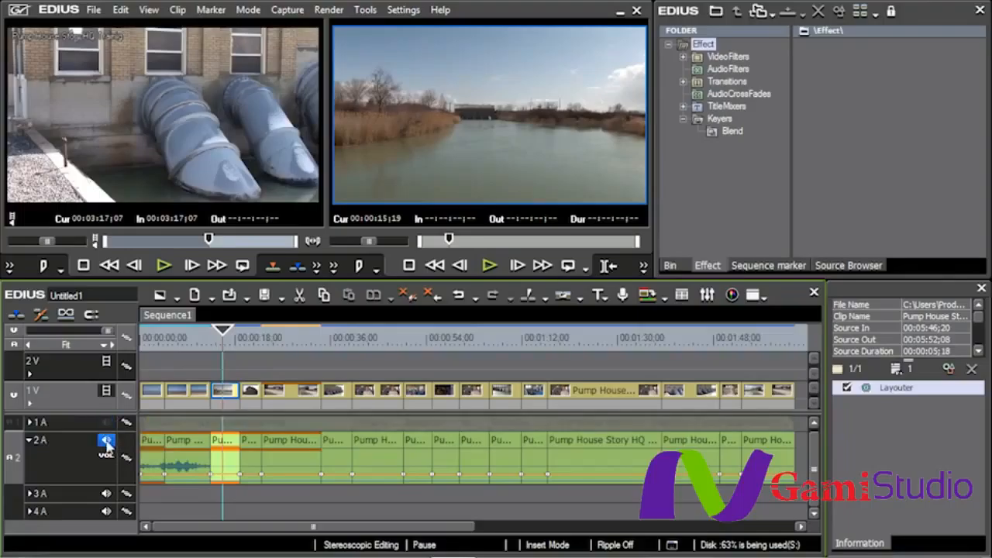
pyautogui.click(105, 439)
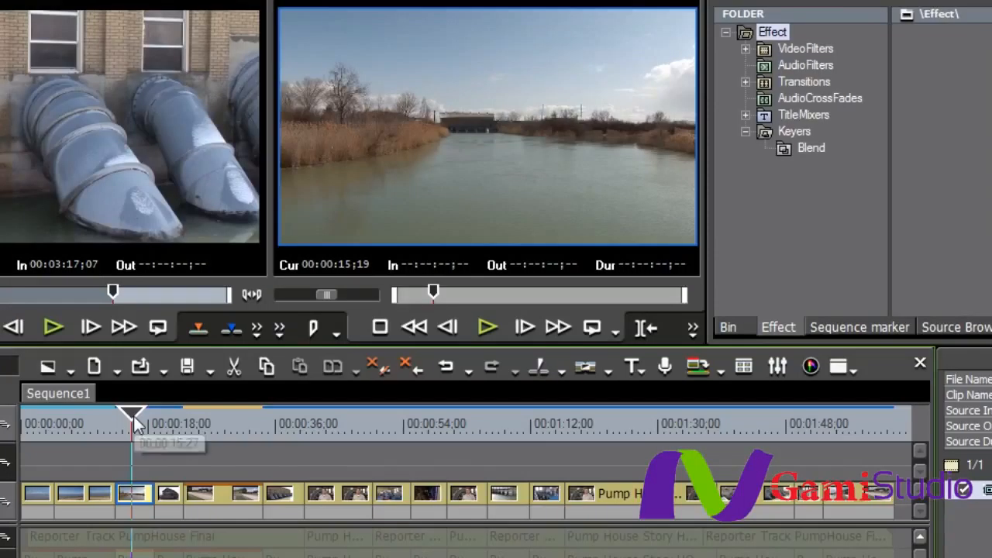
# Step: Play the third clip from near its start to review the river shot
pyautogui.moveTo(134, 423); pyautogui.dragTo(128, 425)
pyautogui.press('space')
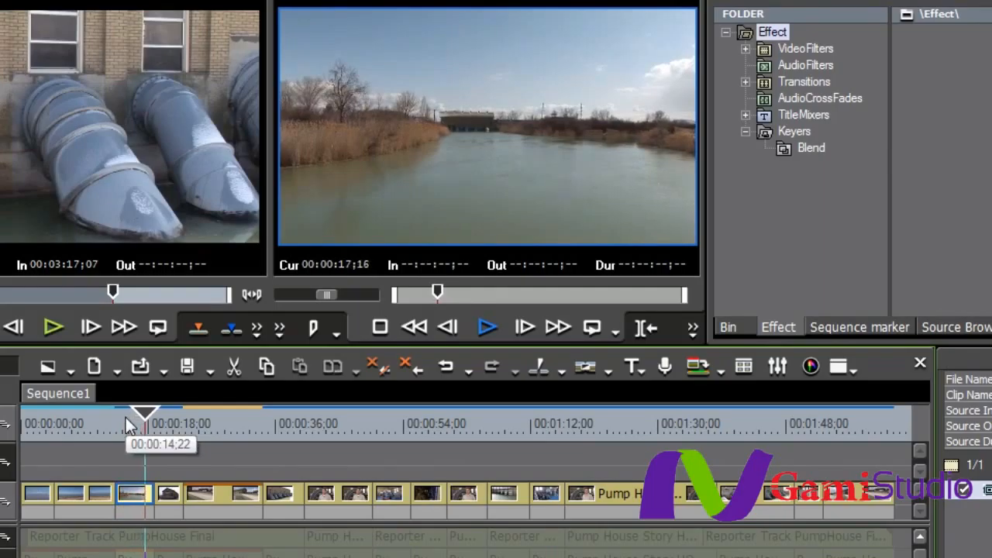
pyautogui.press('space')
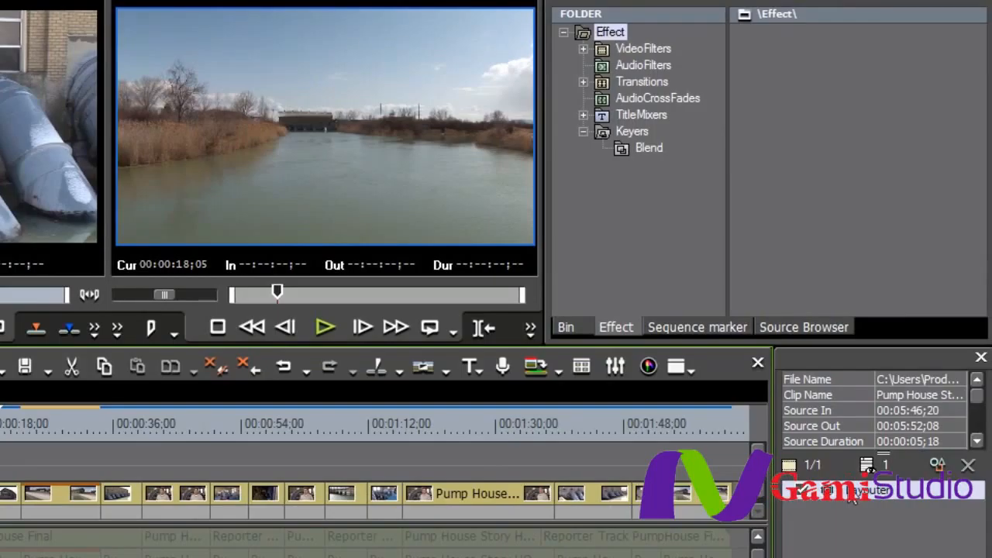
# Step: Open the Layouter settings of the third clip and place the dialog clear of the record monitor's picture
pyautogui.doubleClick(849, 495)
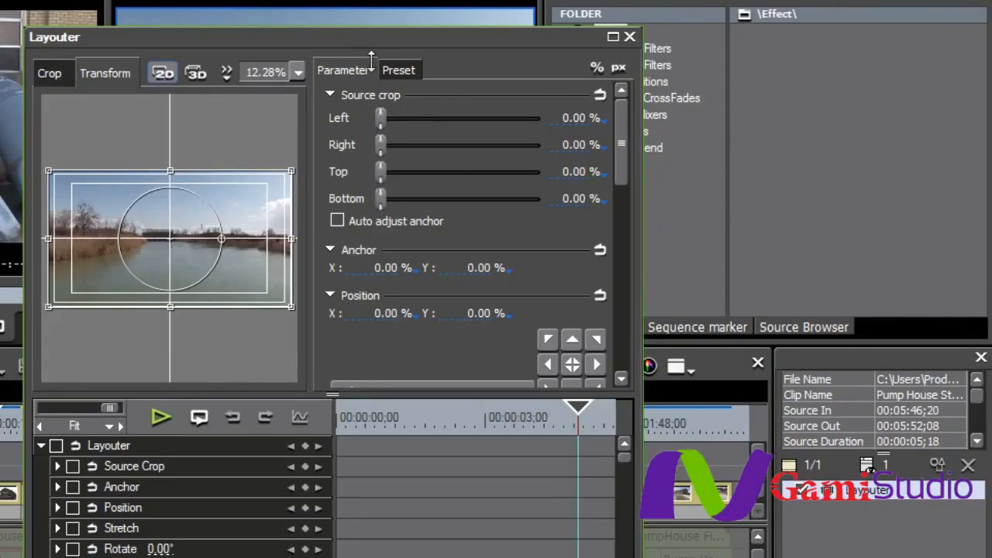
pyautogui.moveTo(385, 47); pyautogui.dragTo(276, 75)
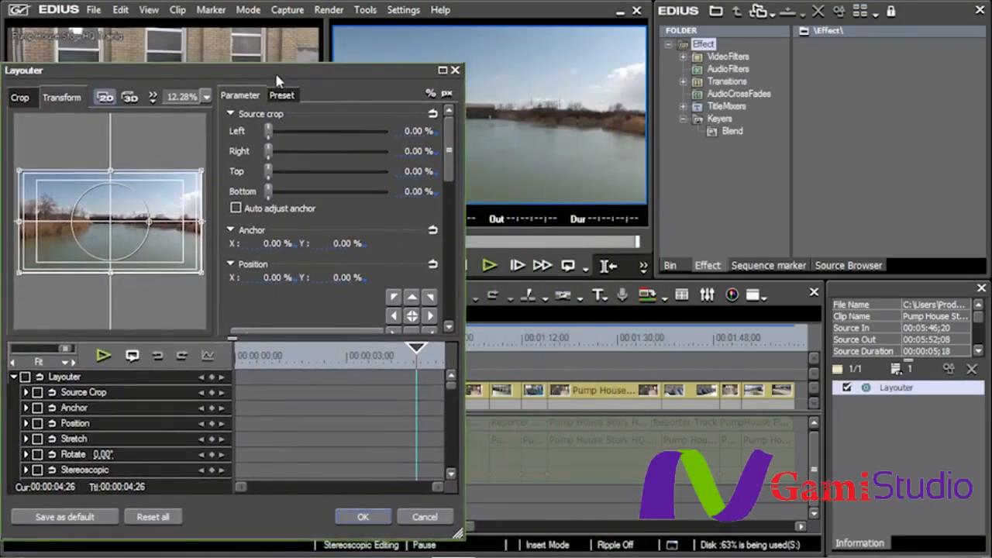
pyautogui.moveTo(278, 72); pyautogui.dragTo(265, 90)
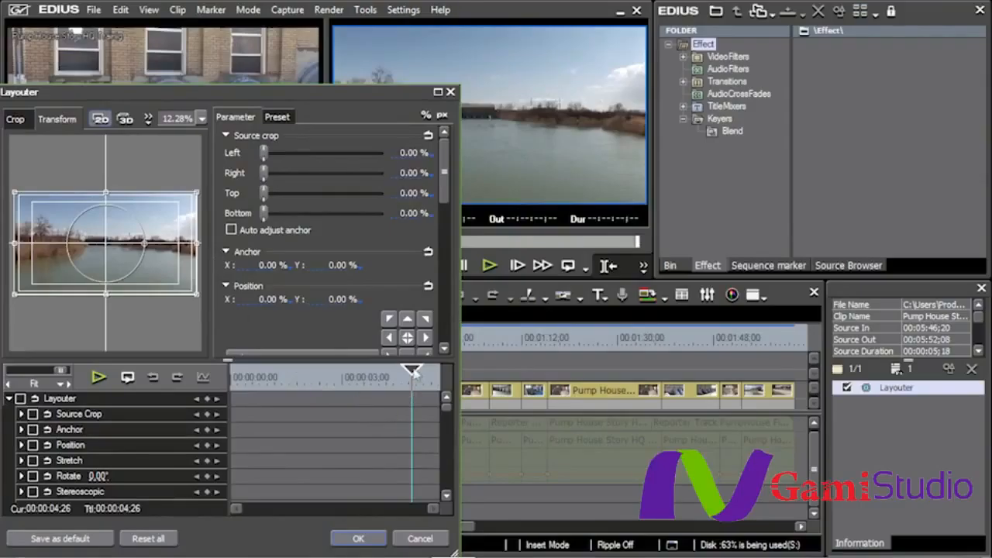
# Step: Enable keyframing for all Layouter parameters and set a starting keyframe at 00:00:00;00
pyautogui.moveTo(412, 371); pyautogui.dragTo(232, 377)
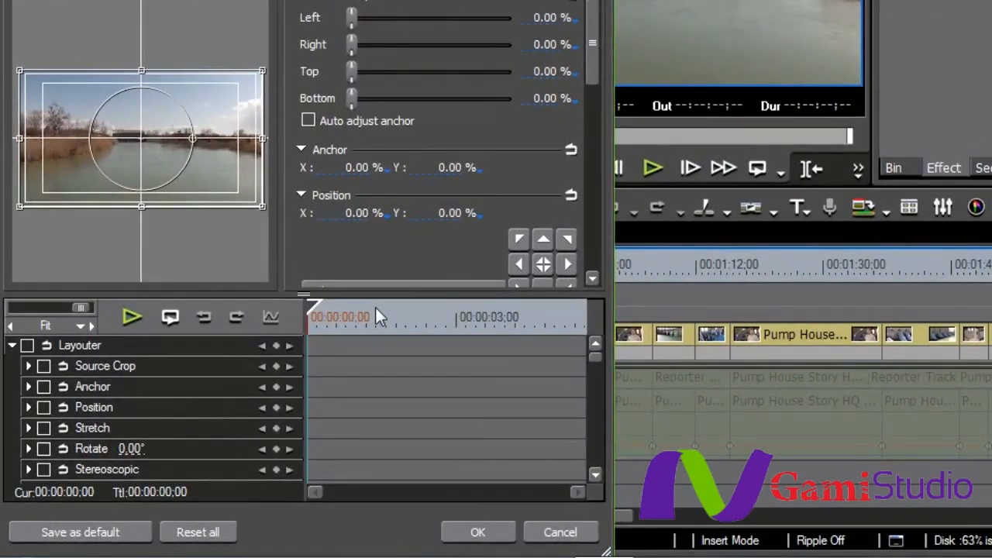
pyautogui.click(27, 345)
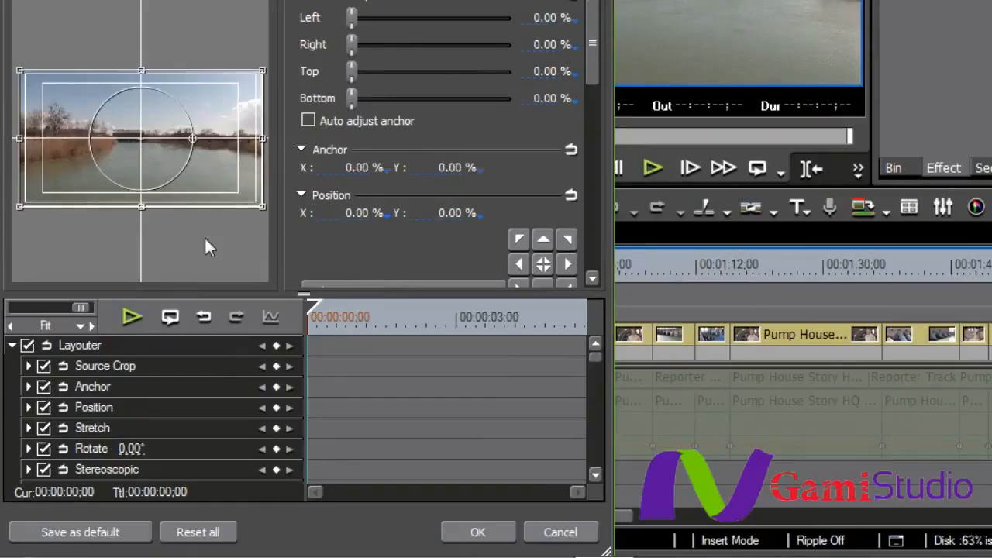
pyautogui.click(195, 173)
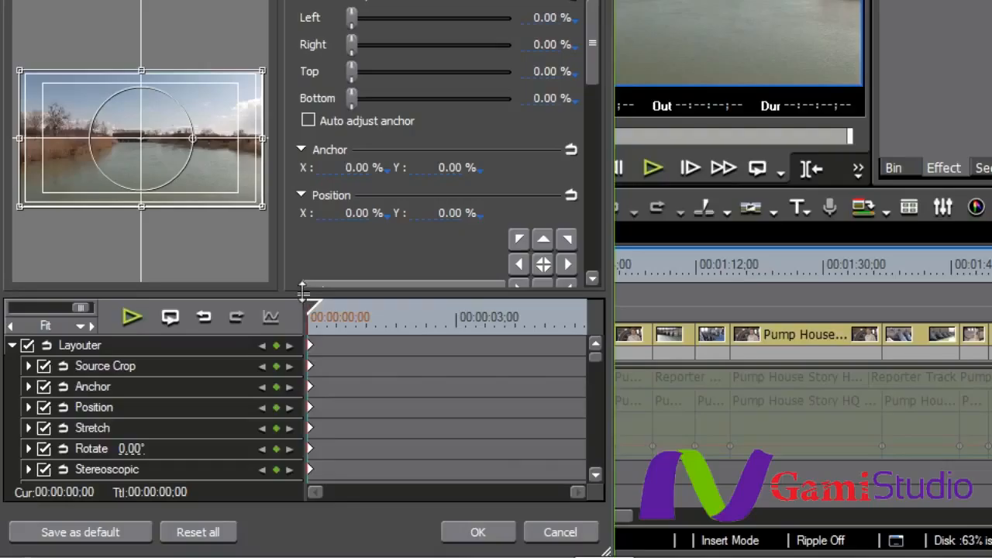
# Step: At the clip's last frame, enlarge the image and reposition it to X 3.80 % and Y 4.50 %, then apply the Layouter settings
pyautogui.moveTo(318, 304); pyautogui.dragTo(577, 312)
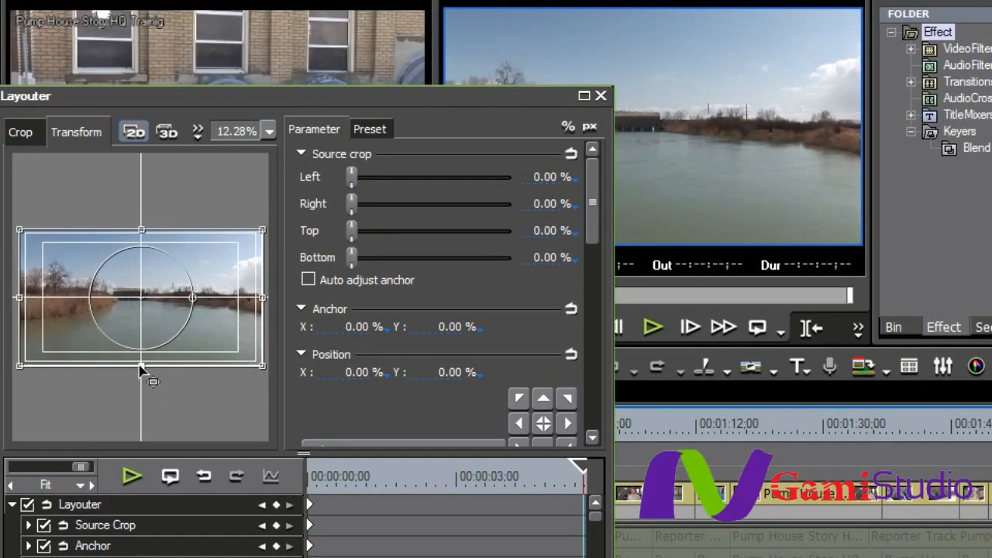
pyautogui.moveTo(140, 370); pyautogui.dragTo(147, 404)
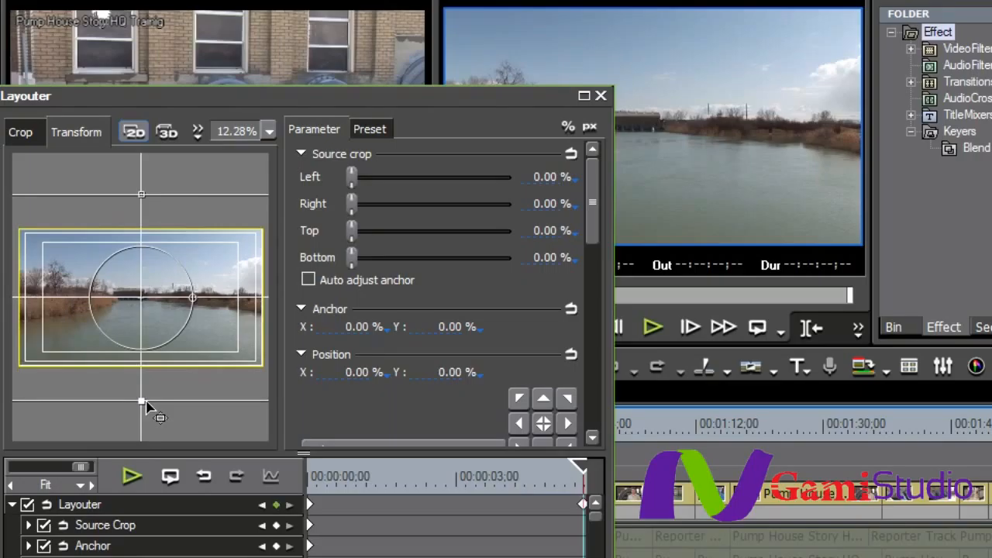
pyautogui.moveTo(140, 286); pyautogui.dragTo(145, 294)
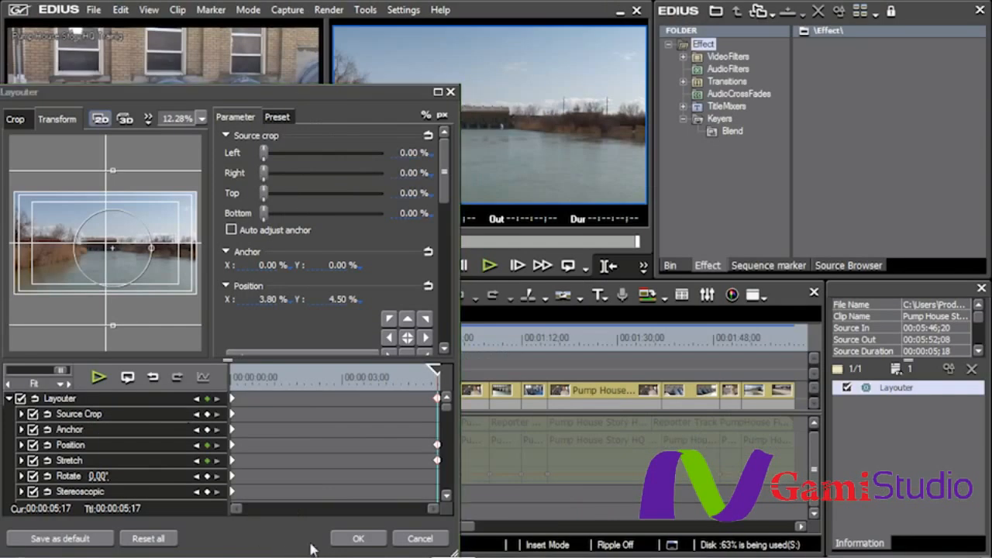
pyautogui.click(355, 539)
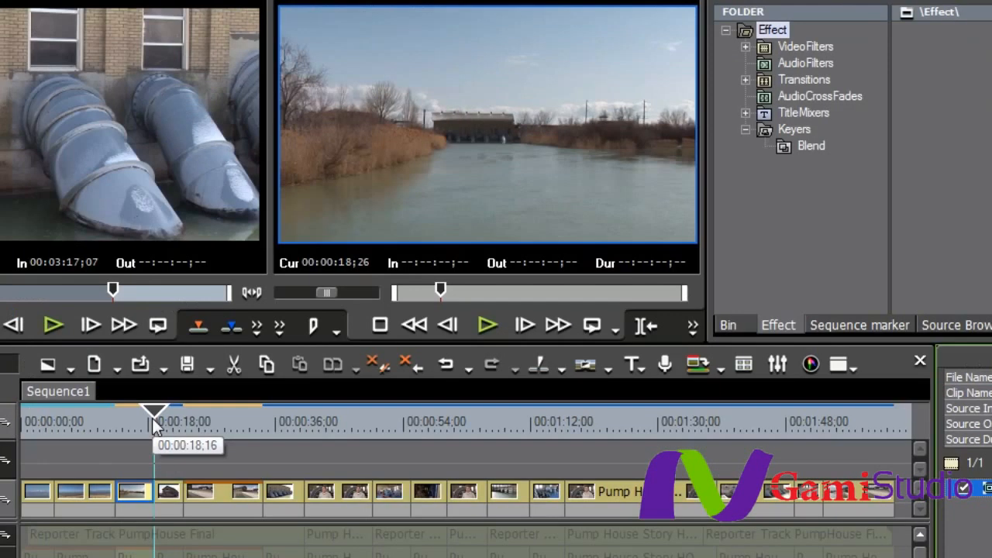
# Step: Play the third clip repeatedly from its start to review the animated zoom
pyautogui.press('space')
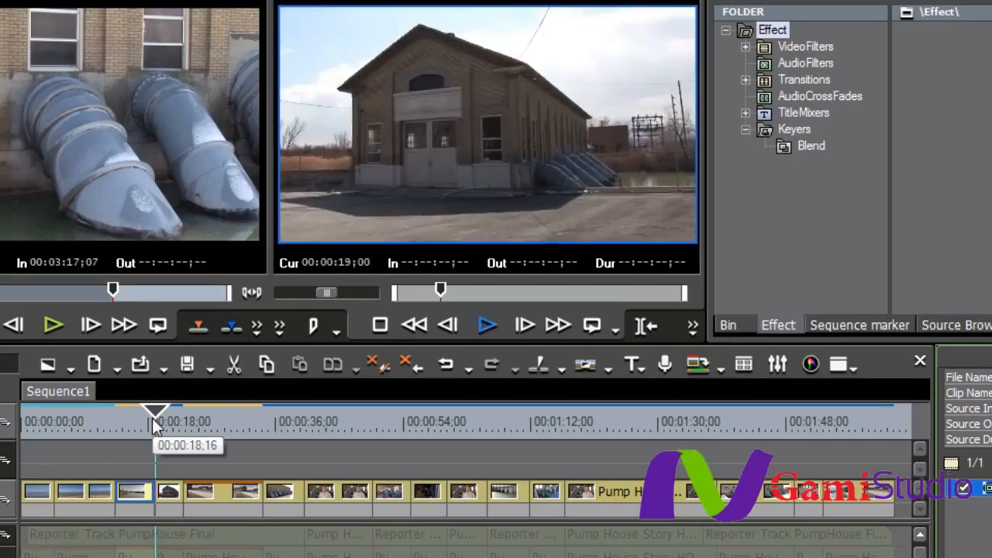
pyautogui.press('space')
pyautogui.click(109, 430)
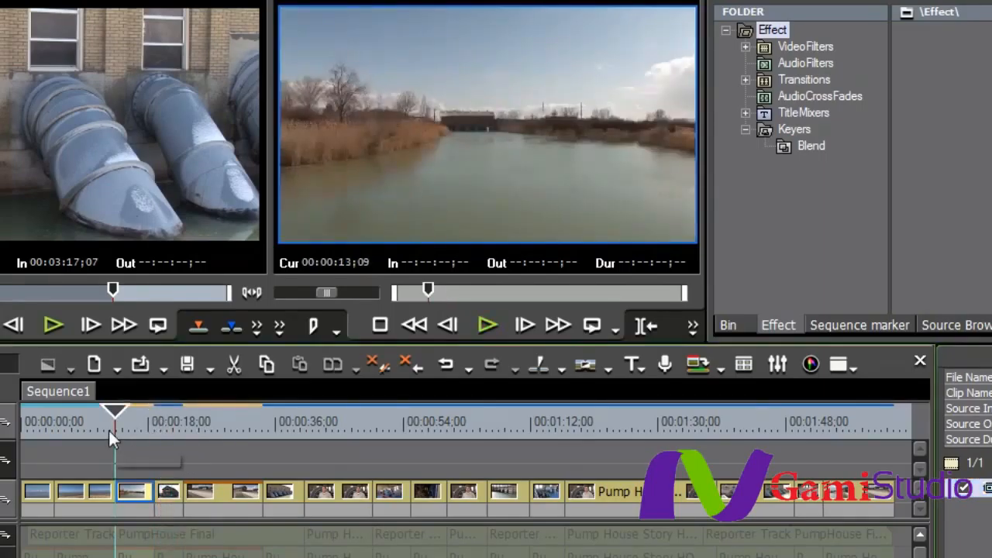
pyautogui.press('space')
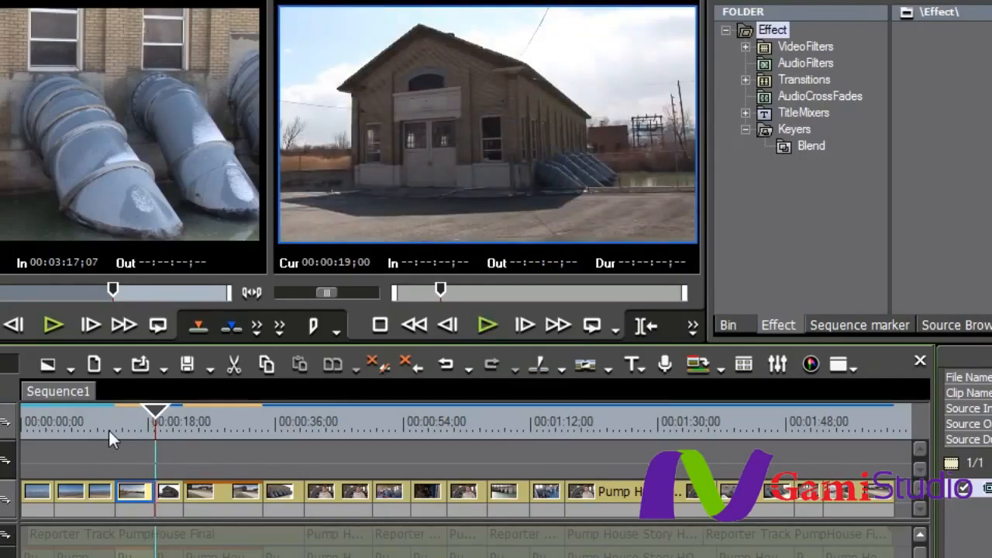
pyautogui.moveTo(138, 426); pyautogui.dragTo(120, 428)
pyautogui.press('space')
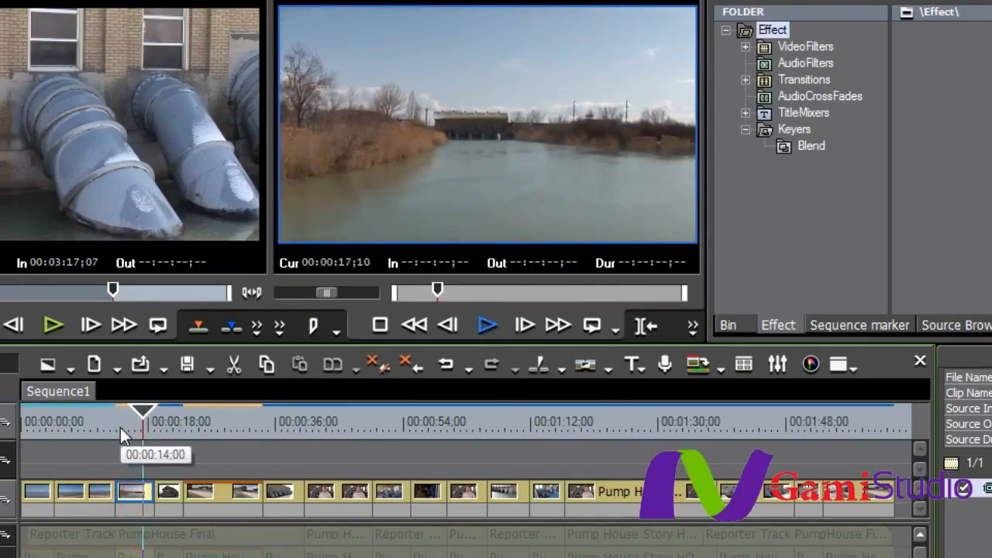
pyautogui.press('space')
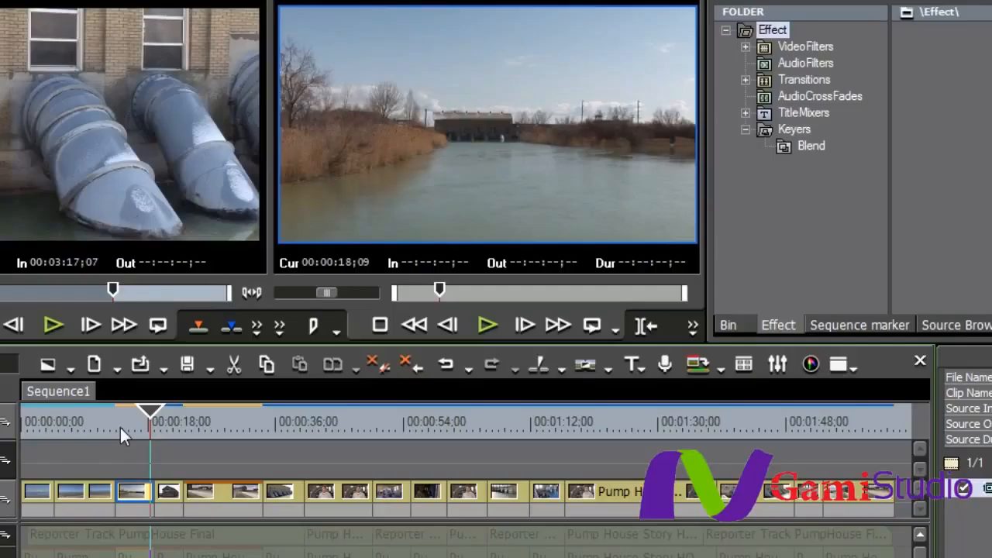
# Step: Move the playhead to the start of the interview clip at 00:00:39;29 and open that clip's Layouter settings
pyautogui.moveTo(326, 426); pyautogui.dragTo(313, 428)
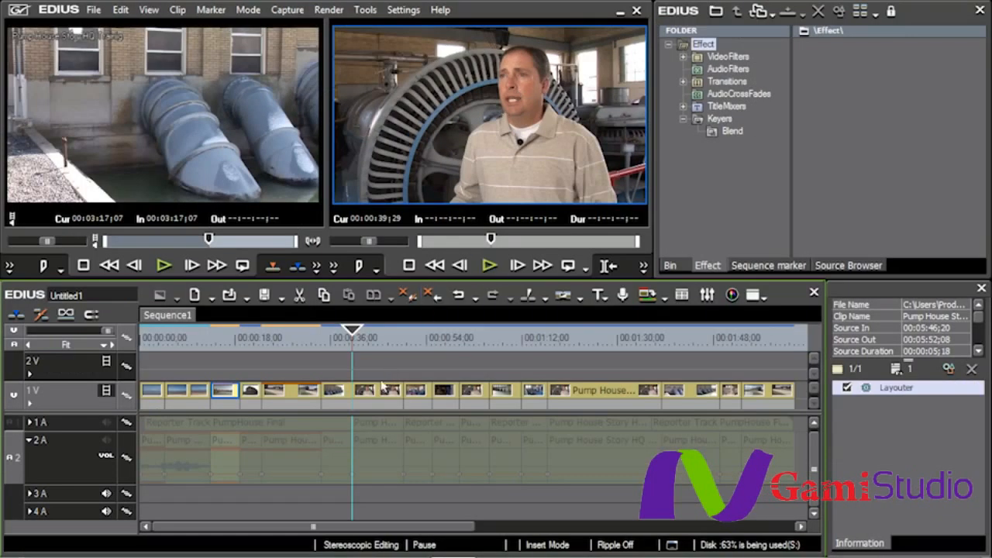
pyautogui.click(346, 500)
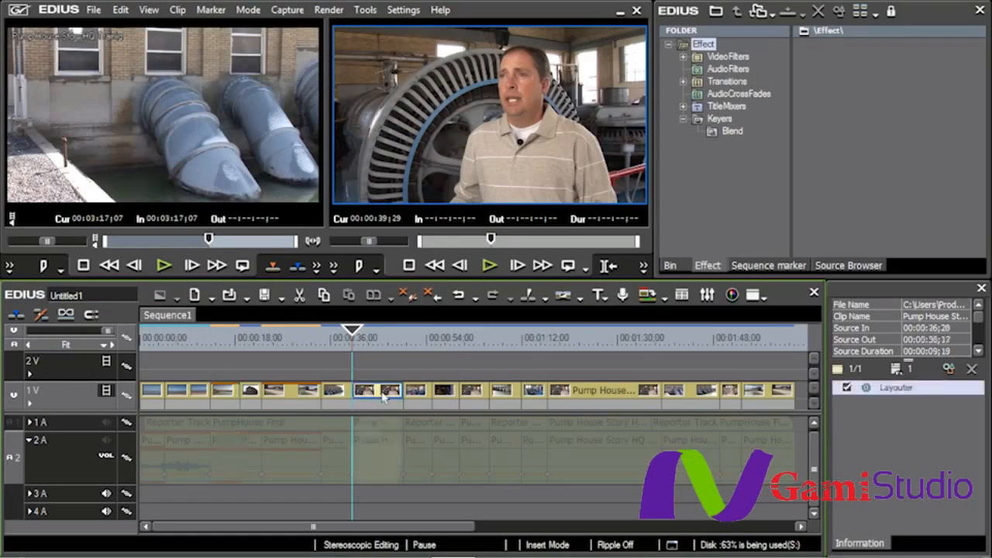
pyautogui.doubleClick(897, 392)
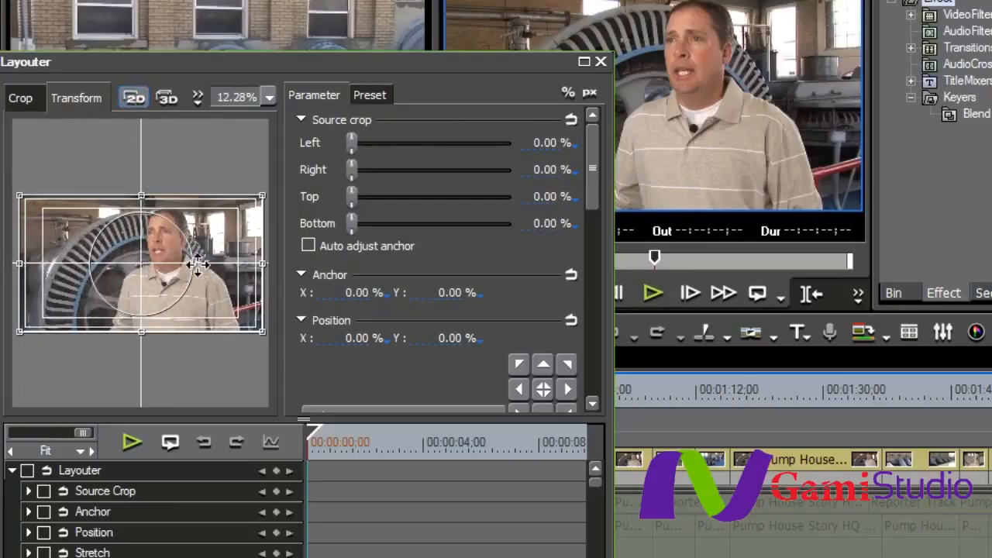
# Step: Try rotating the interview clip to about -38.22° and reset all Layouter settings to default
pyautogui.moveTo(192, 268); pyautogui.dragTo(183, 234)
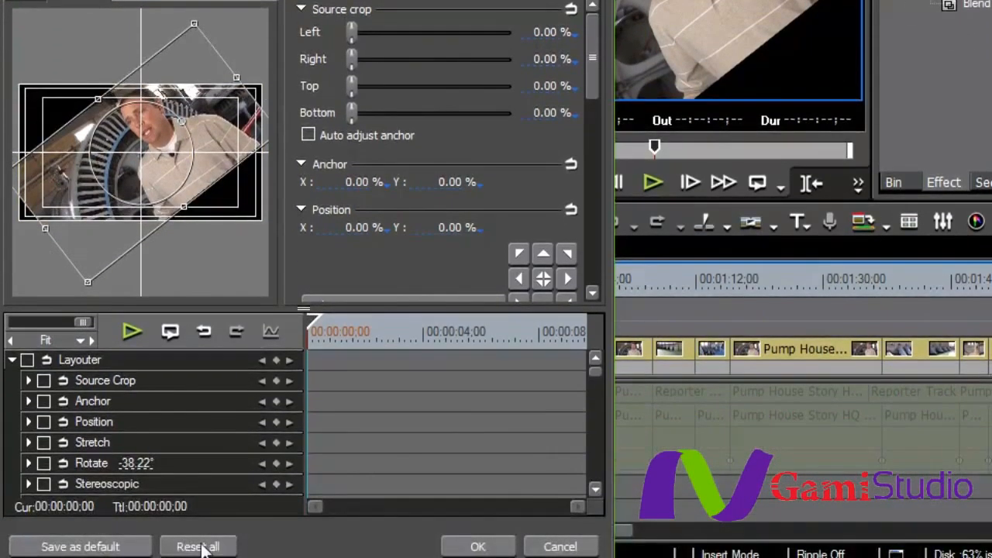
pyautogui.click(203, 545)
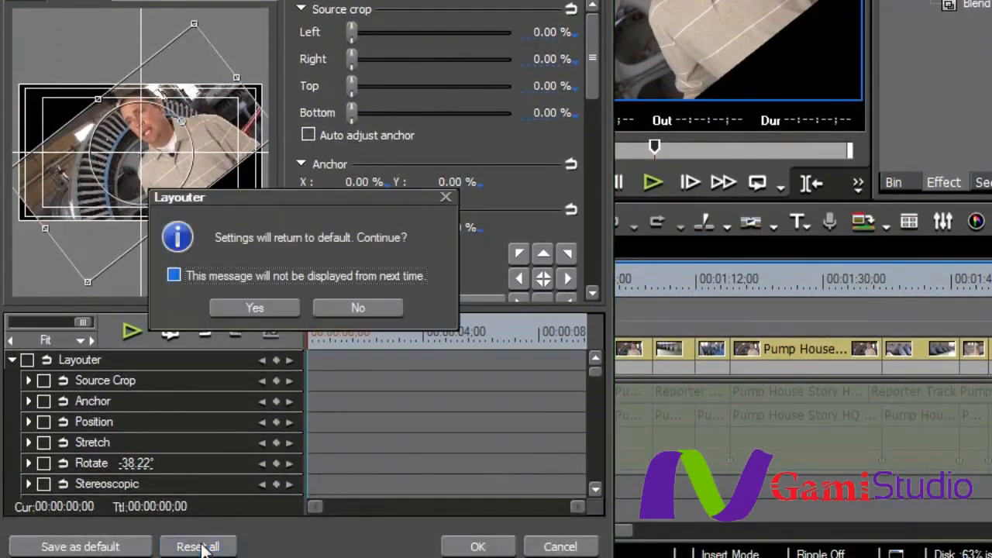
pyautogui.click(265, 311)
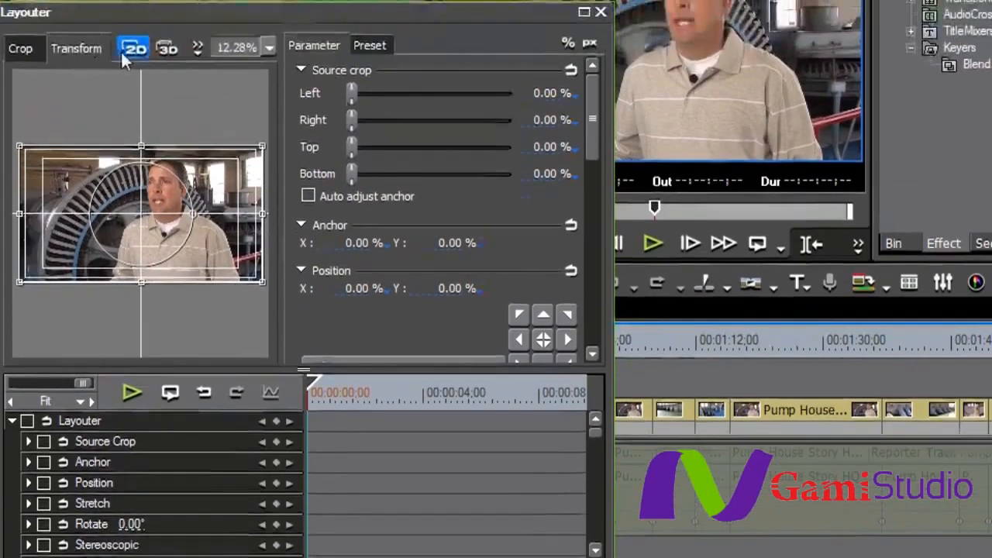
# Step: Switch the Layouter to 3D mode for the interview clip
pyautogui.click(169, 48)
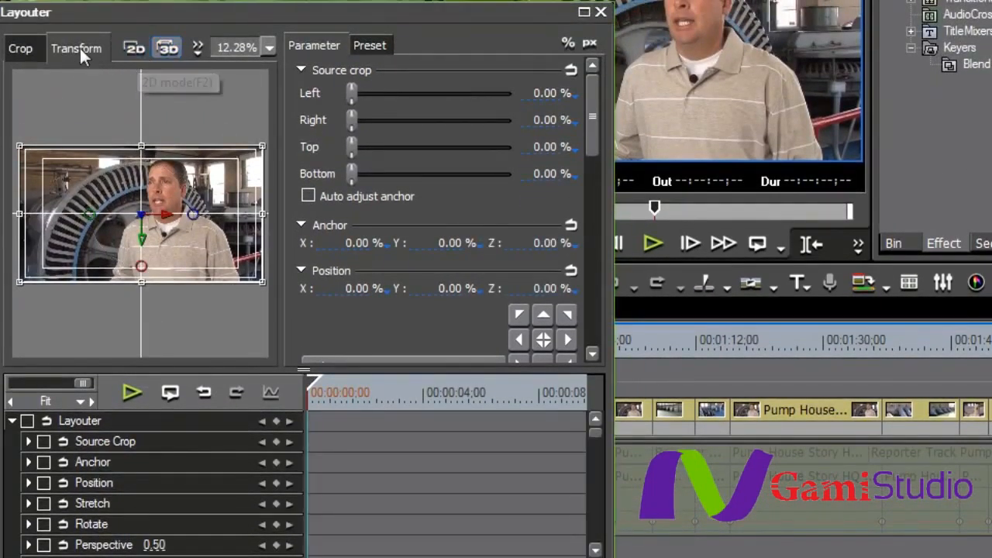
# Step: Try cropping the interview clip's left edge by about 22.90 %, restore the full frame and return to Transform mode
pyautogui.click(28, 48)
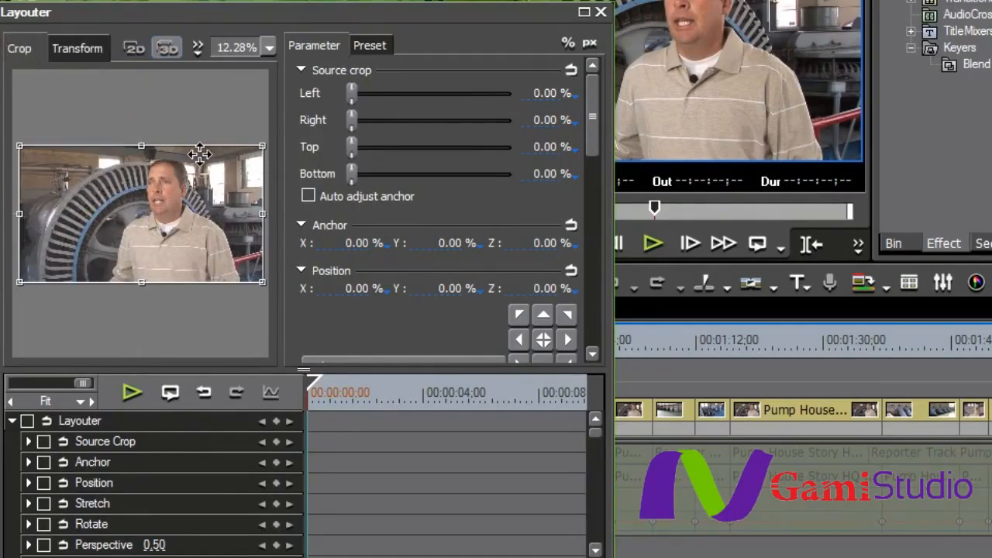
pyautogui.moveTo(26, 220); pyautogui.dragTo(79, 231)
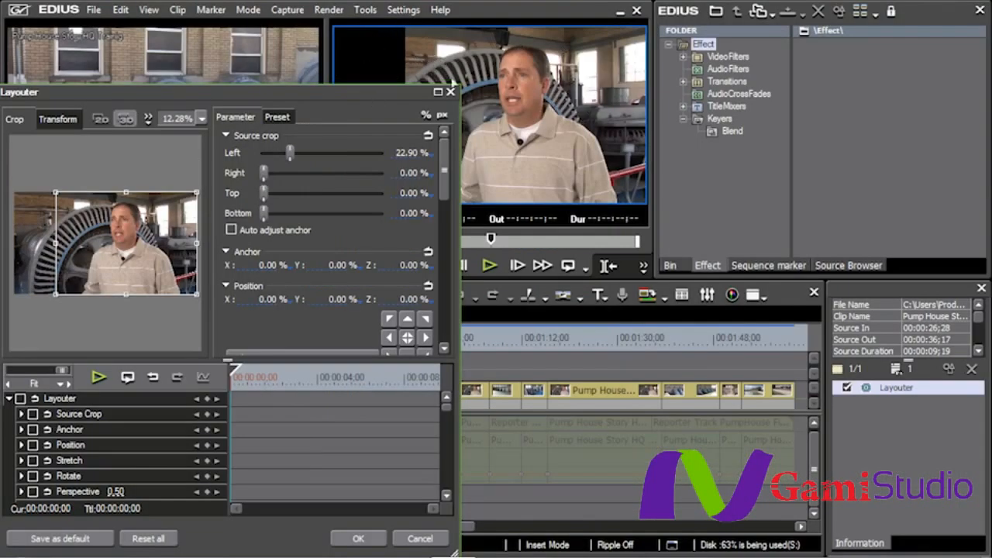
pyautogui.moveTo(57, 243); pyautogui.dragTo(15, 246)
pyautogui.click(75, 117)
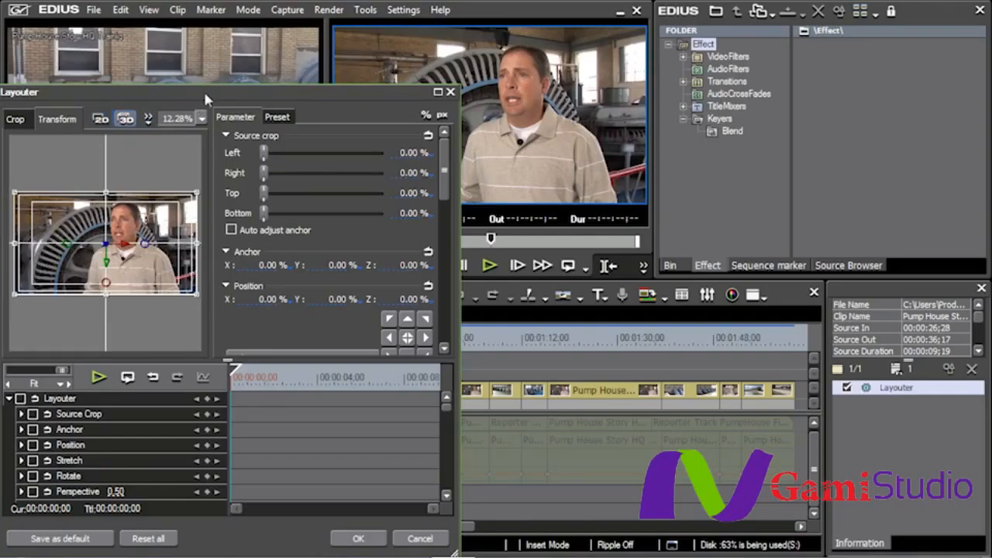
pyautogui.moveTo(202, 91); pyautogui.dragTo(206, 41)
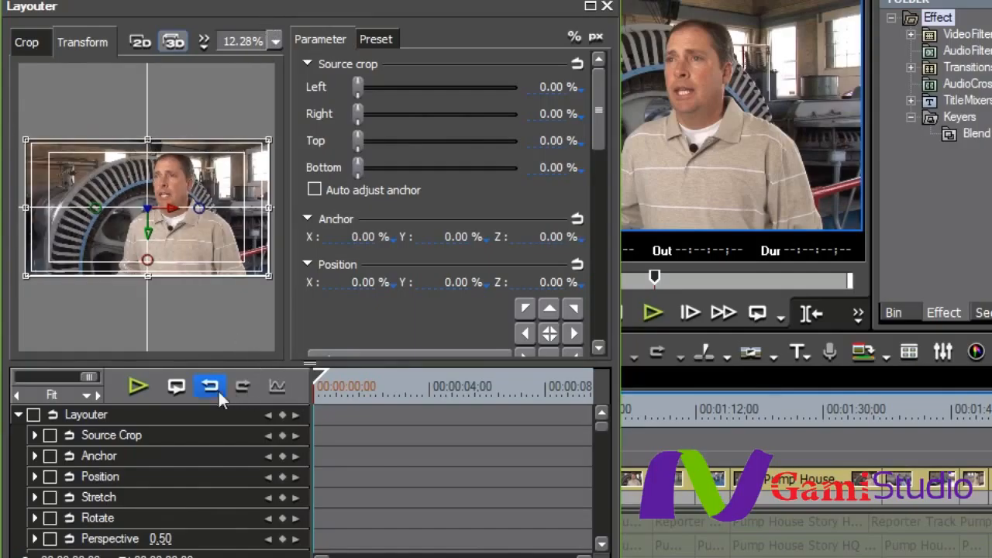
# Step: Enable keyframing for all Layouter parameters and shrink the clip to a tiny image at the frame's left edge, X -48.40 %, at 00:00:00;00
pyautogui.click(33, 416)
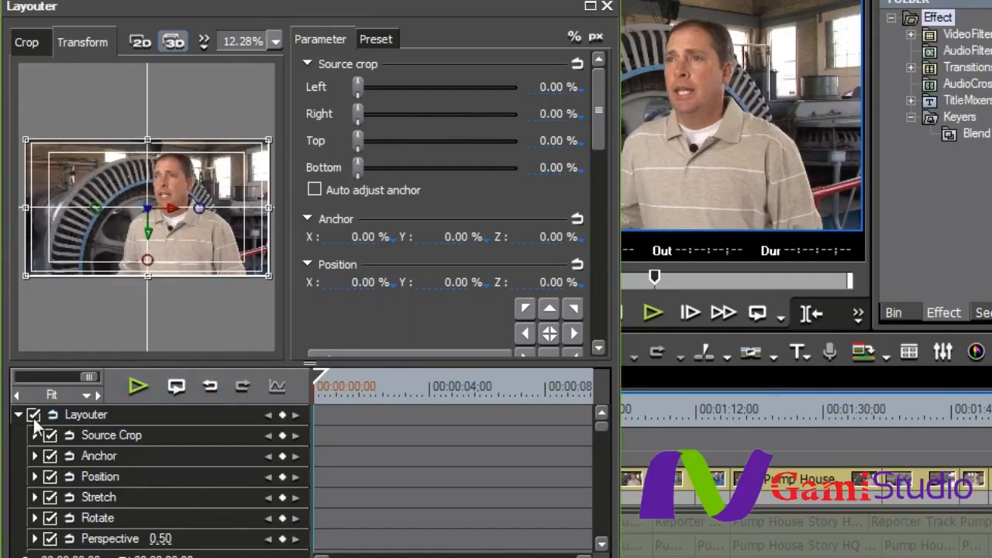
pyautogui.click(183, 228)
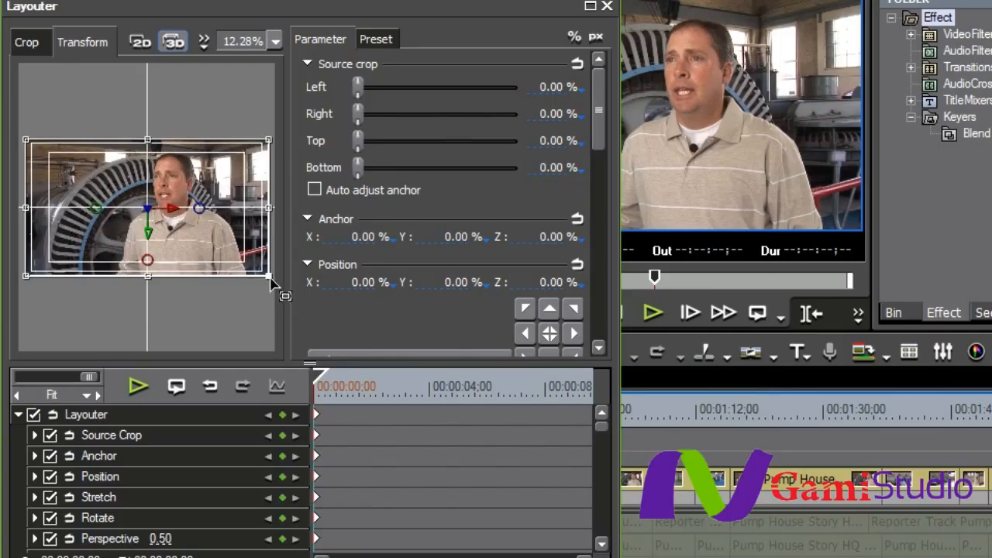
pyautogui.moveTo(269, 276); pyautogui.dragTo(40, 209)
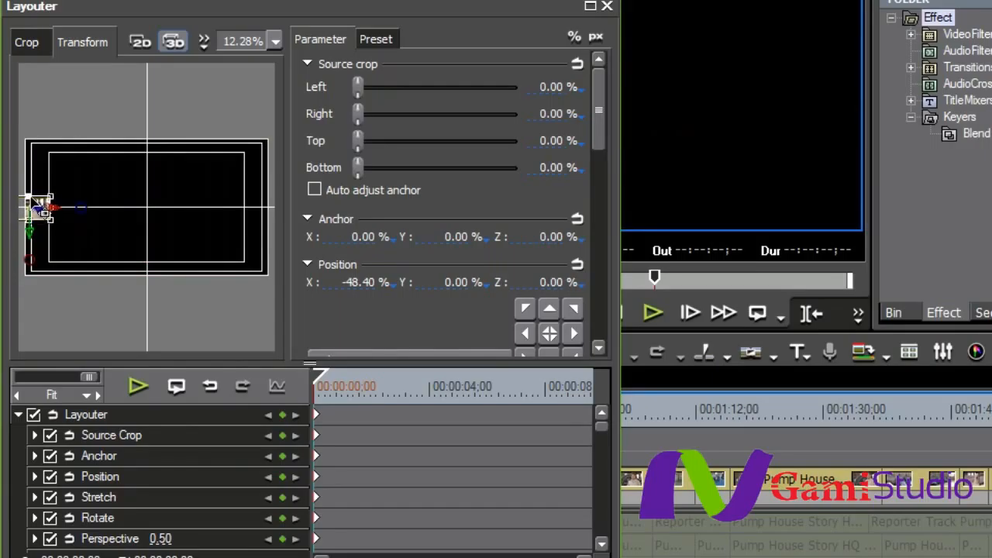
pyautogui.moveTo(569, 13); pyautogui.dragTo(626, 6)
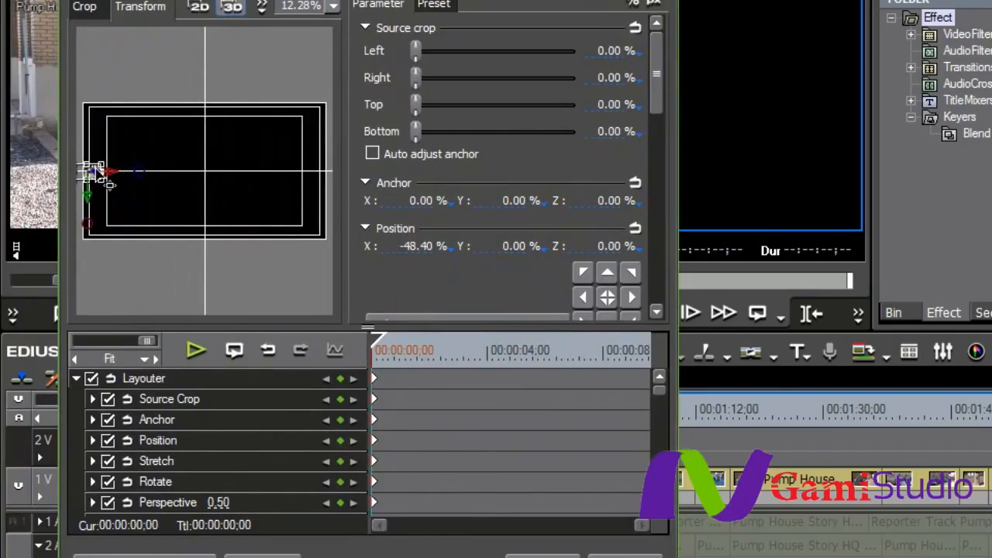
pyautogui.moveTo(357, 0); pyautogui.dragTo(334, 0)
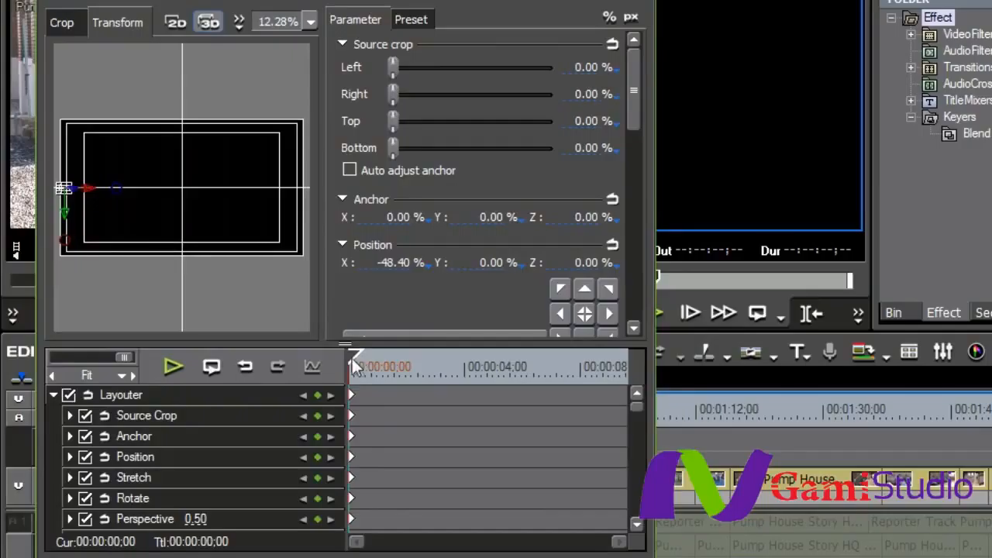
# Step: At 00:00:04;05, enlarge the clip to about a third of the frame and centre it at X -0.40 %, Y -1.50 %
pyautogui.moveTo(352, 363); pyautogui.dragTo(473, 368)
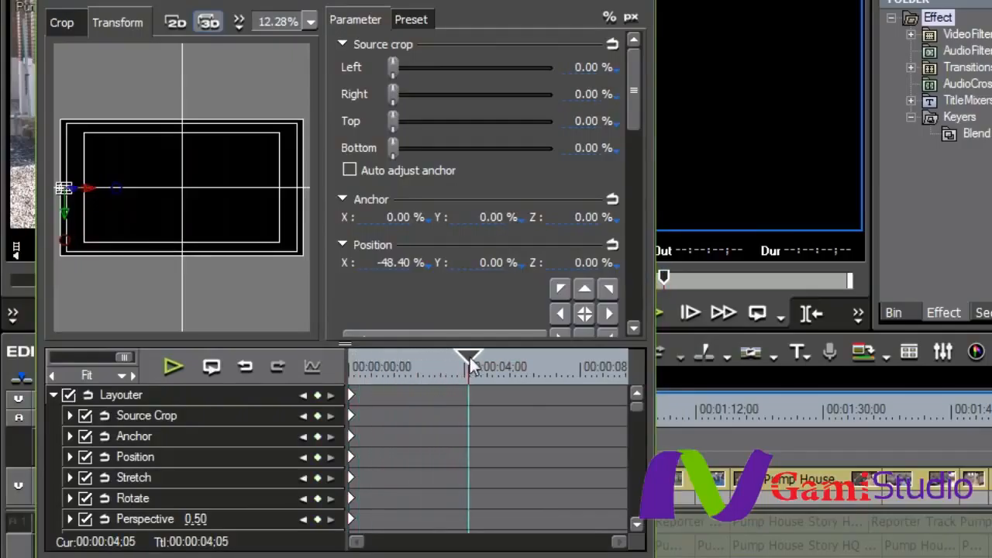
pyautogui.moveTo(77, 203); pyautogui.dragTo(120, 219)
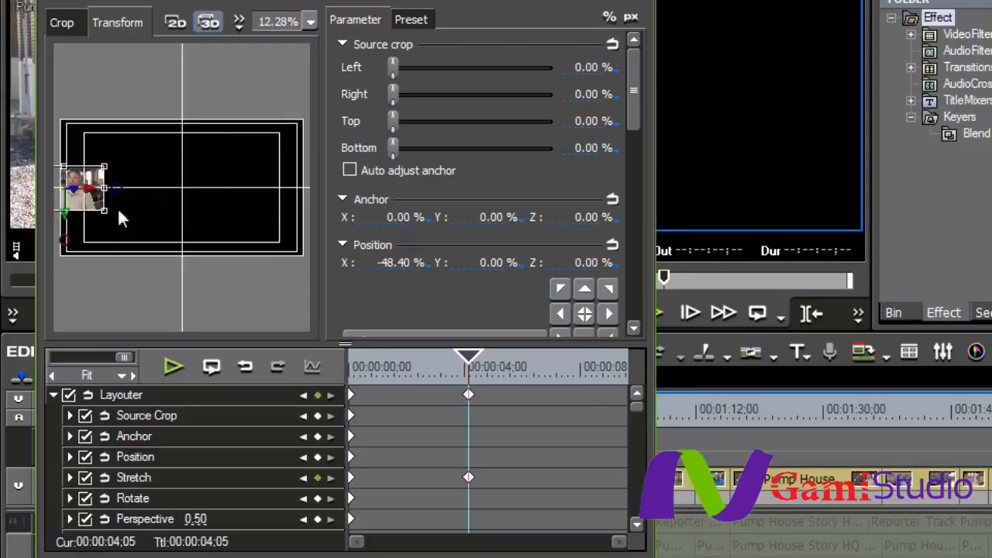
pyautogui.moveTo(79, 178); pyautogui.dragTo(192, 172)
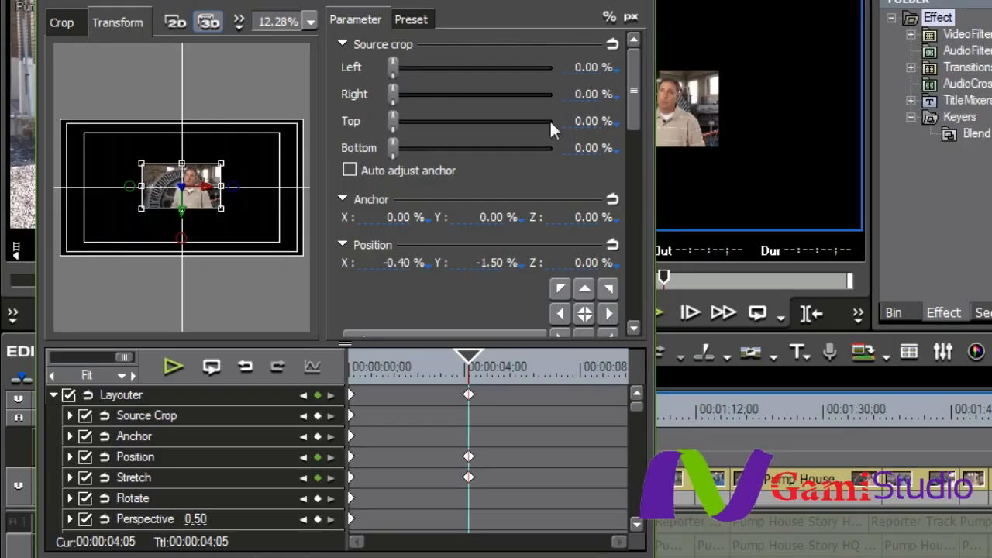
# Step: At 00:00:09;18, stretch the clip until it nearly fills the frame
pyautogui.moveTo(636, 89); pyautogui.dragTo(637, 284)
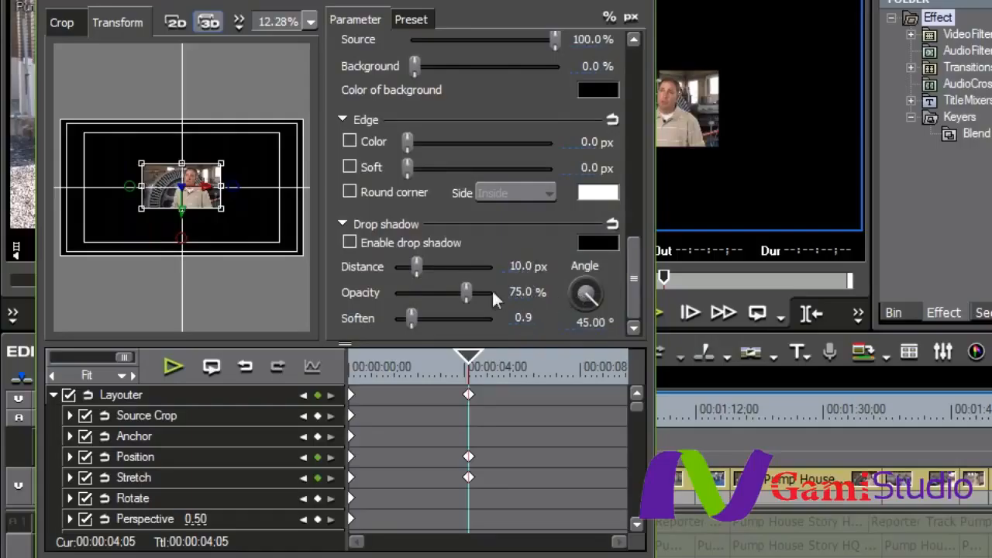
pyautogui.moveTo(637, 285); pyautogui.dragTo(630, 94)
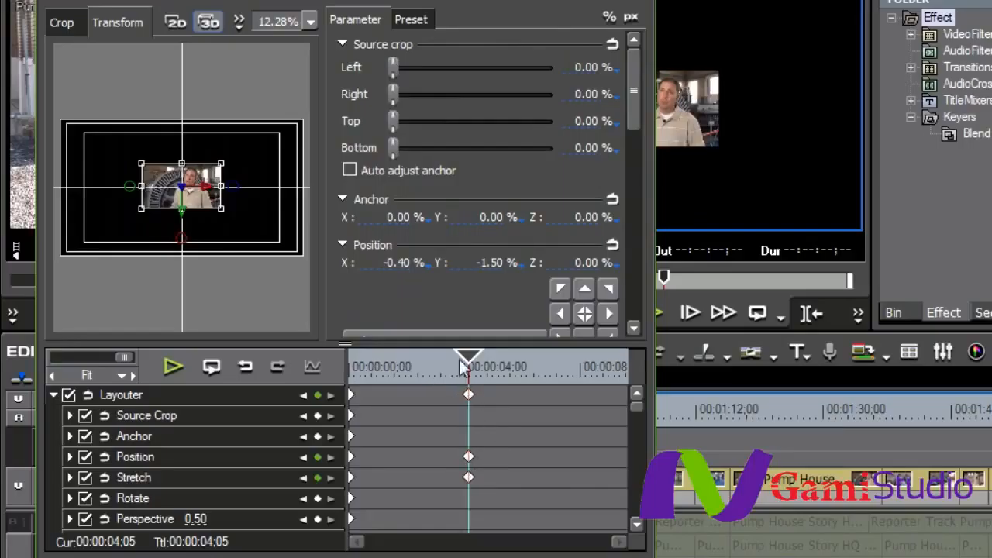
pyautogui.moveTo(469, 361); pyautogui.dragTo(627, 365)
pyautogui.moveTo(238, 220); pyautogui.dragTo(300, 254)
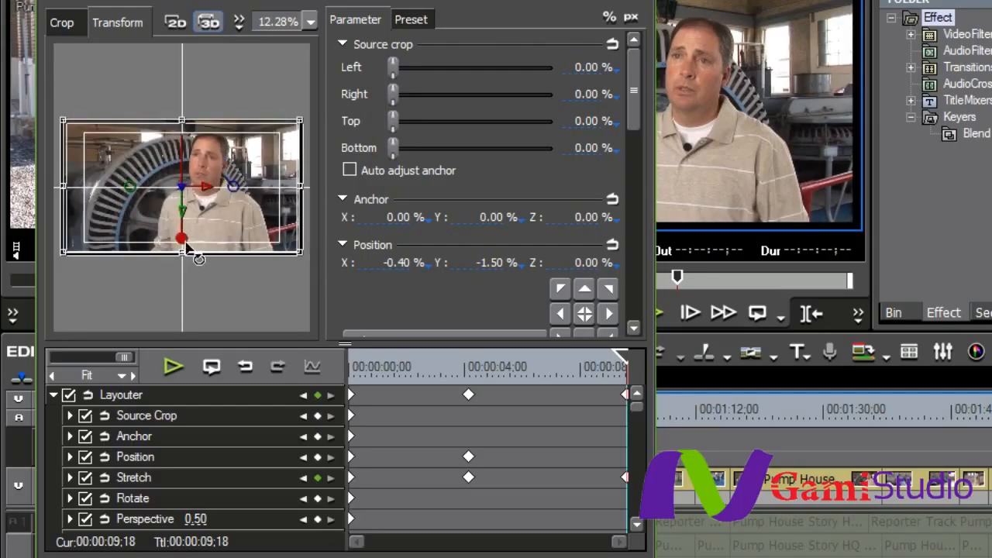
# Step: Tilt the clip slightly in 3D around all three rotation axes at 00:00:09;18
pyautogui.moveTo(185, 246); pyautogui.dragTo(183, 235)
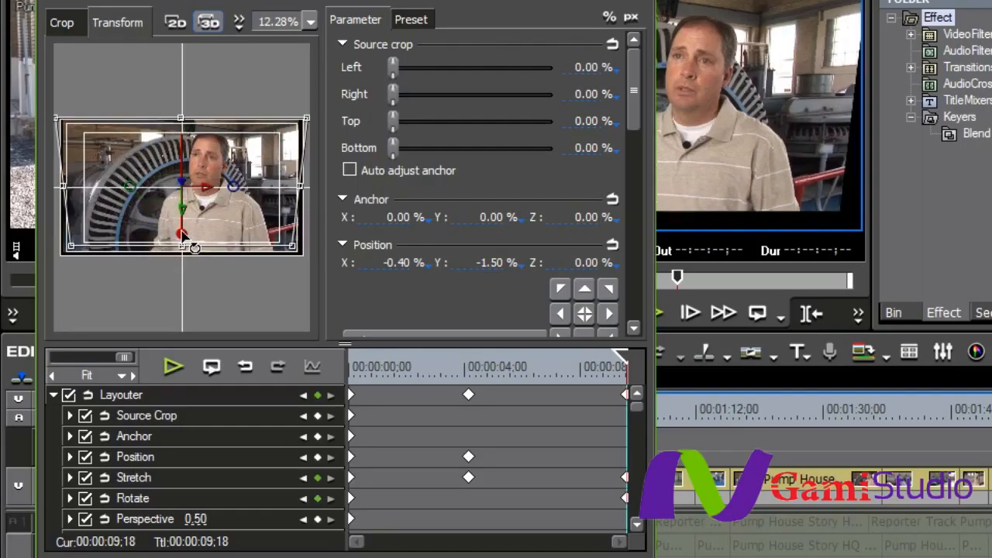
pyautogui.moveTo(234, 187); pyautogui.dragTo(234, 190)
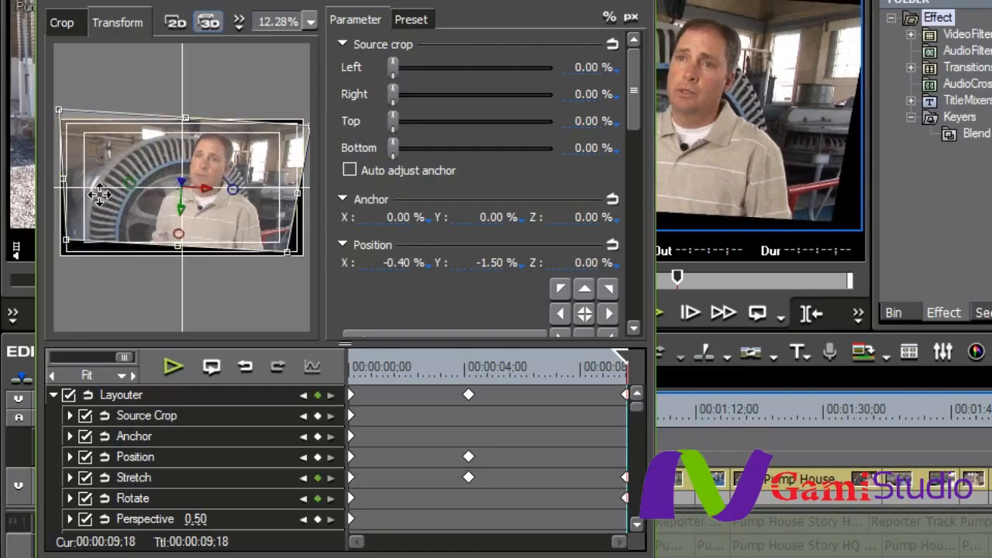
pyautogui.moveTo(131, 185); pyautogui.dragTo(141, 187)
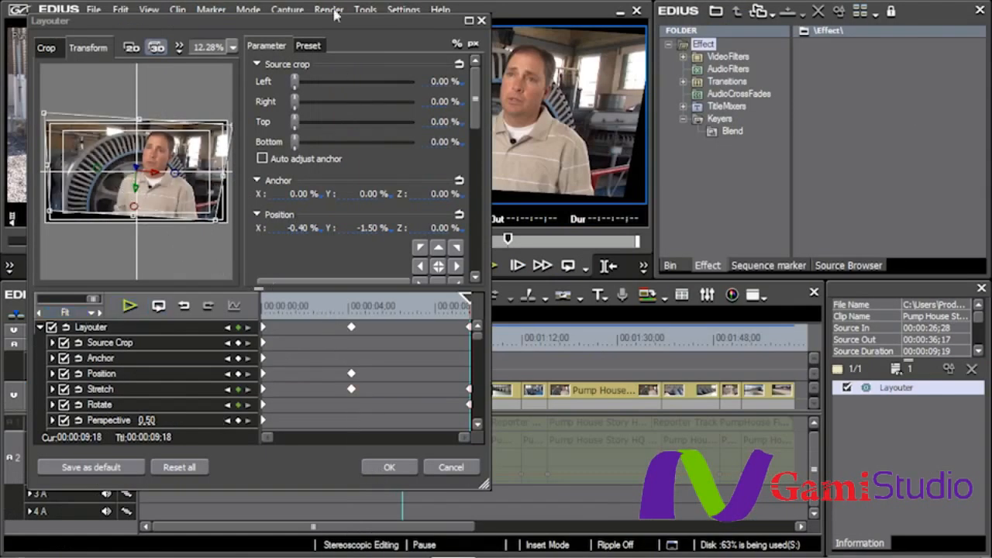
# Step: Uncover the recorder view and play back the keyframed Layouter animation
pyautogui.moveTo(335, 15); pyautogui.dragTo(258, 124)
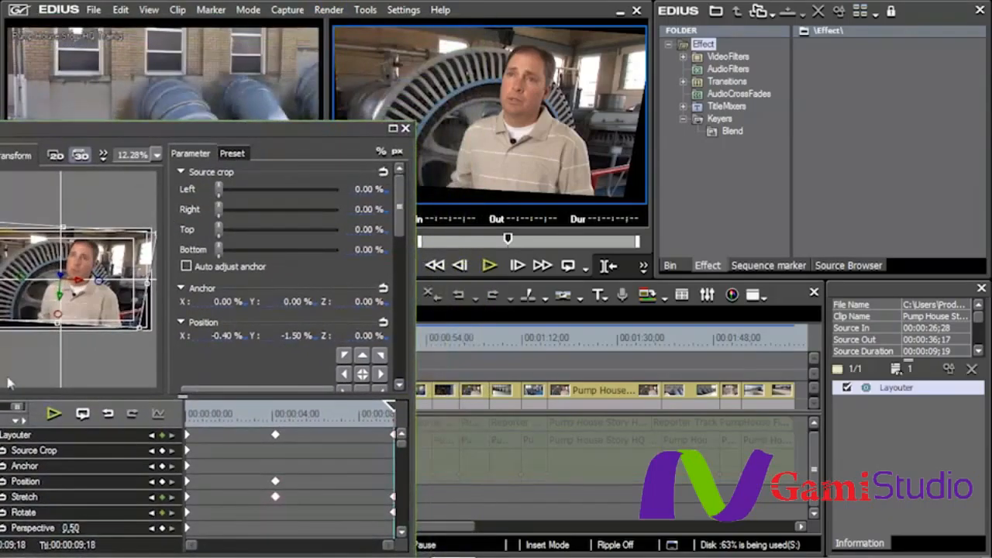
pyautogui.click(53, 413)
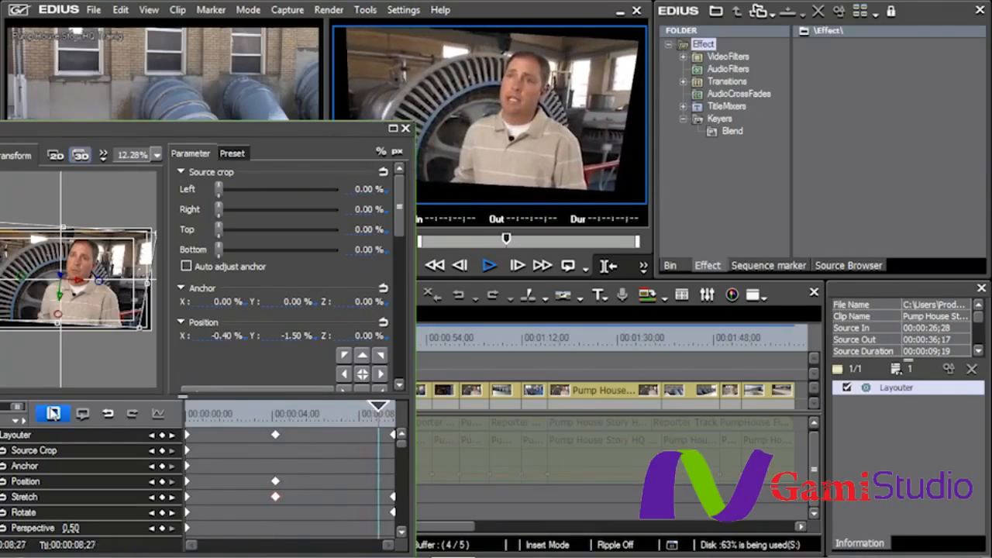
pyautogui.click(53, 413)
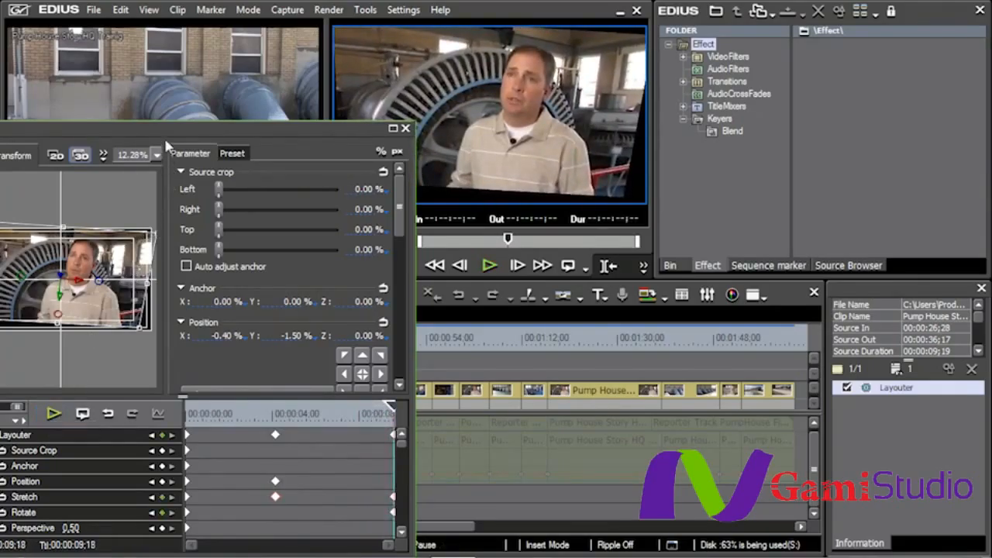
# Step: Select all the Layouter keyframes and set their interpolation to Bezier
pyautogui.moveTo(162, 125); pyautogui.dragTo(230, 93)
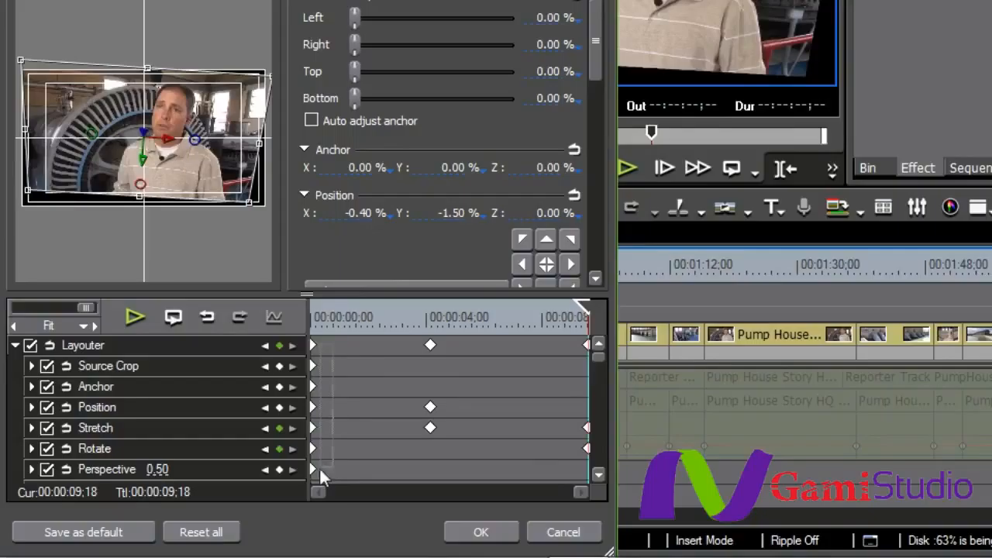
pyautogui.click(585, 470)
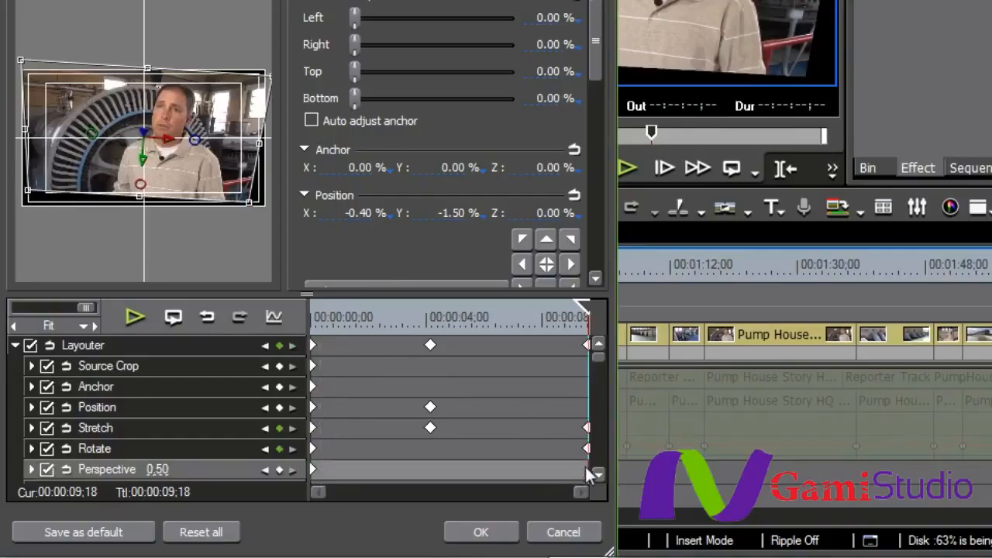
pyautogui.moveTo(464, 339); pyautogui.dragTo(316, 336)
pyautogui.rightClick(427, 407)
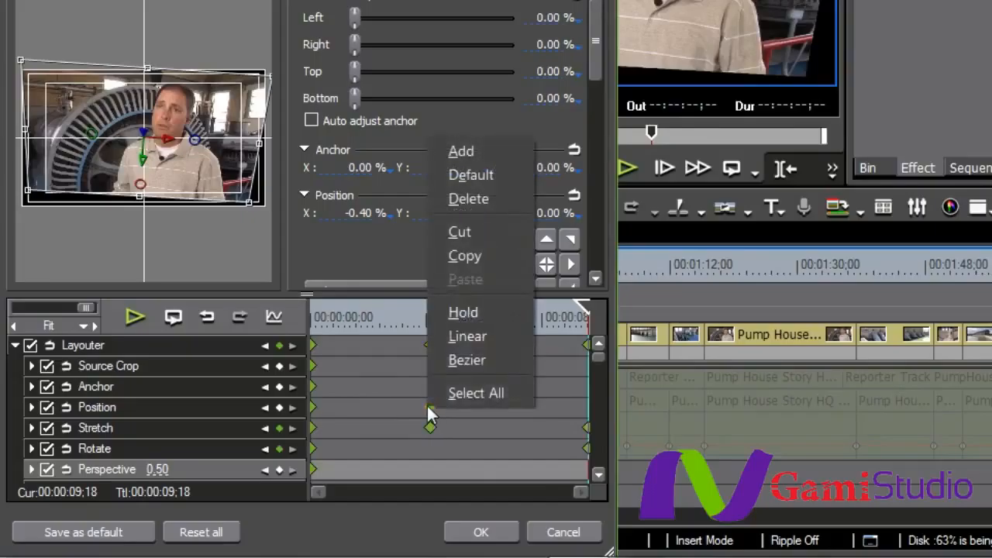
pyautogui.click(465, 360)
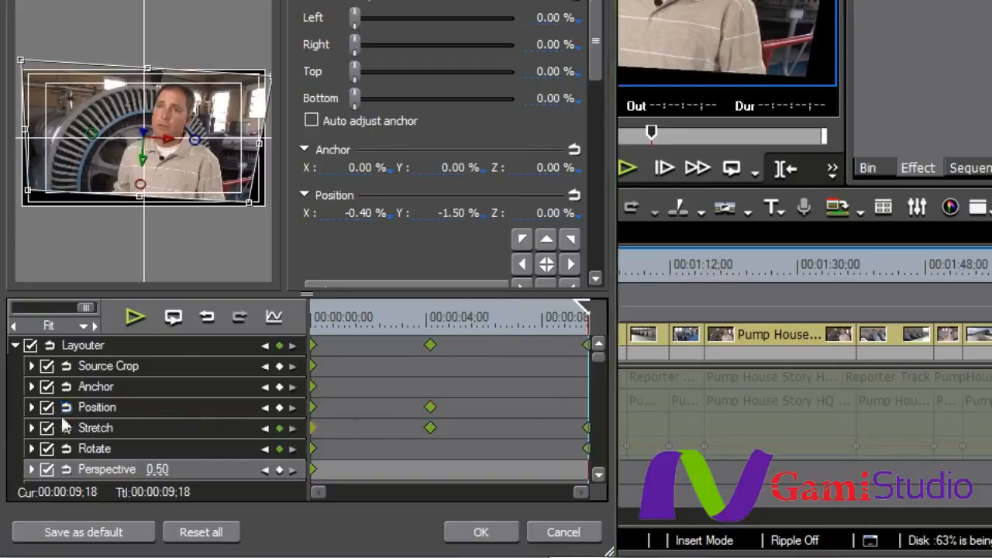
# Step: Expand the Position X curve and bend it by lowering the first keyframe's Bezier handle and raising the second keyframe's handle
pyautogui.click(32, 407)
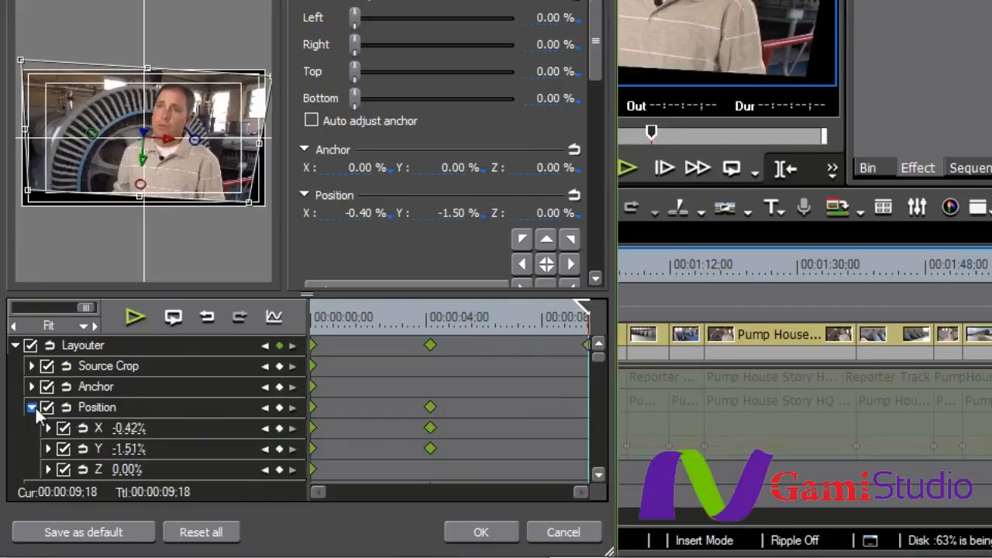
pyautogui.click(47, 428)
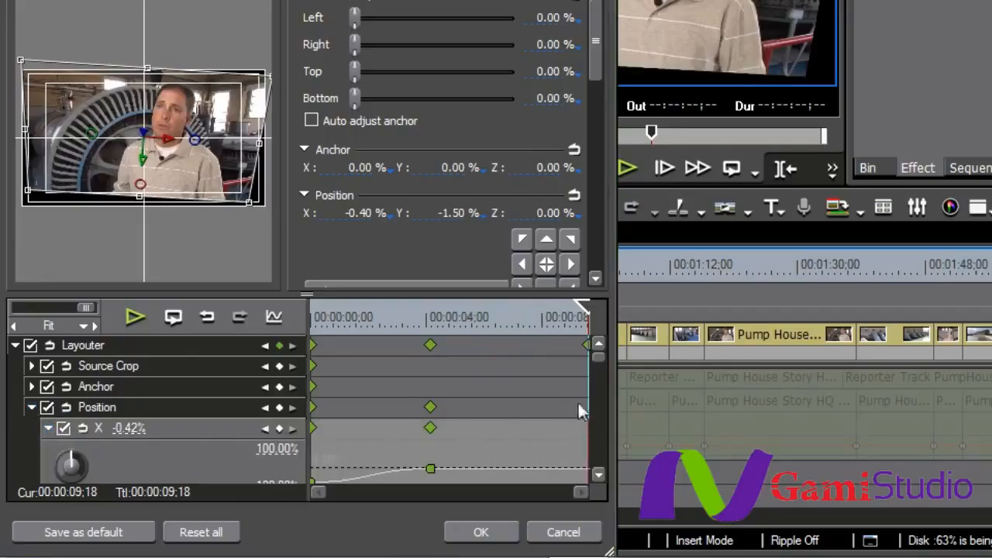
pyautogui.click(598, 474)
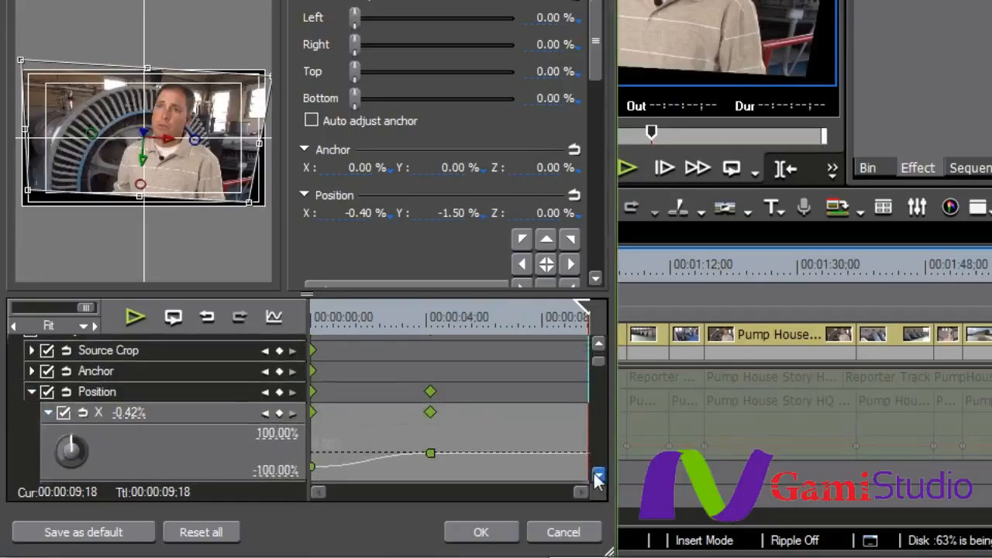
pyautogui.click(597, 475)
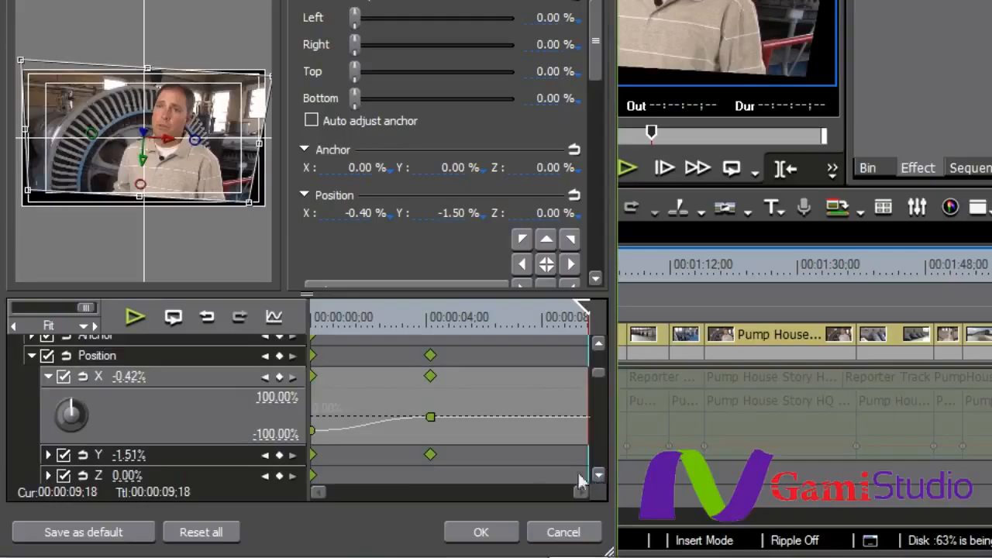
pyautogui.click(314, 430)
pyautogui.moveTo(371, 430); pyautogui.dragTo(371, 447)
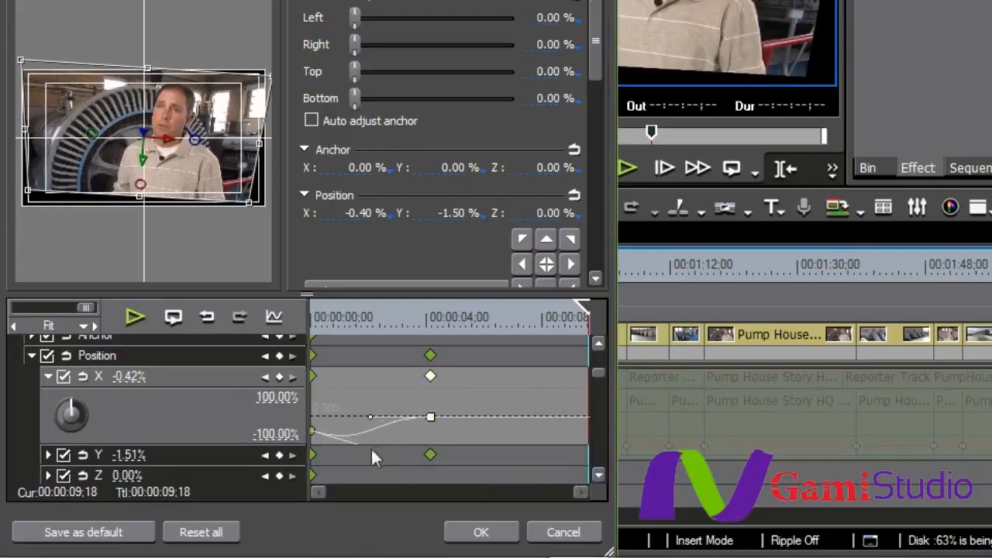
pyautogui.moveTo(371, 417); pyautogui.dragTo(326, 390)
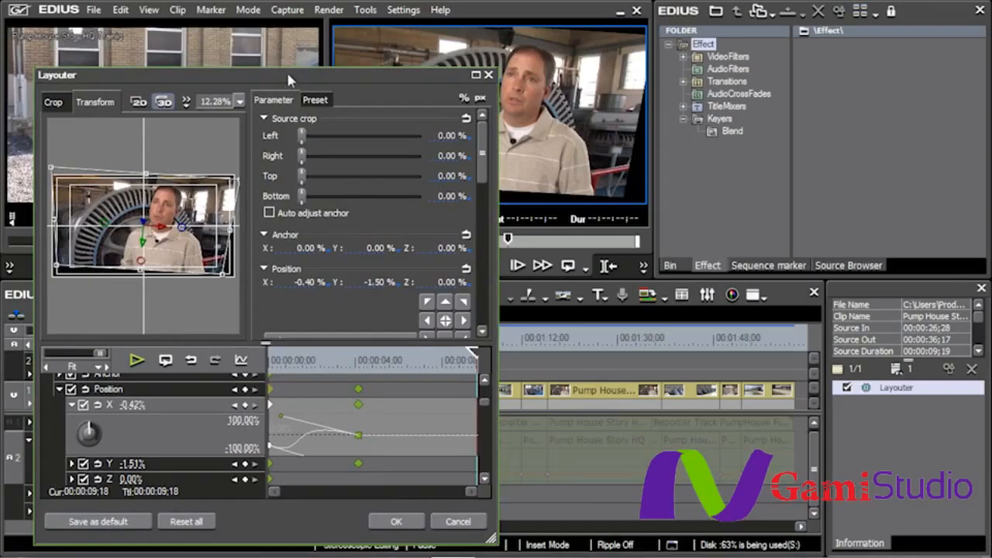
# Step: Play back the animation to check the reshaped Position X curve
pyautogui.moveTo(286, 70); pyautogui.dragTo(196, 150)
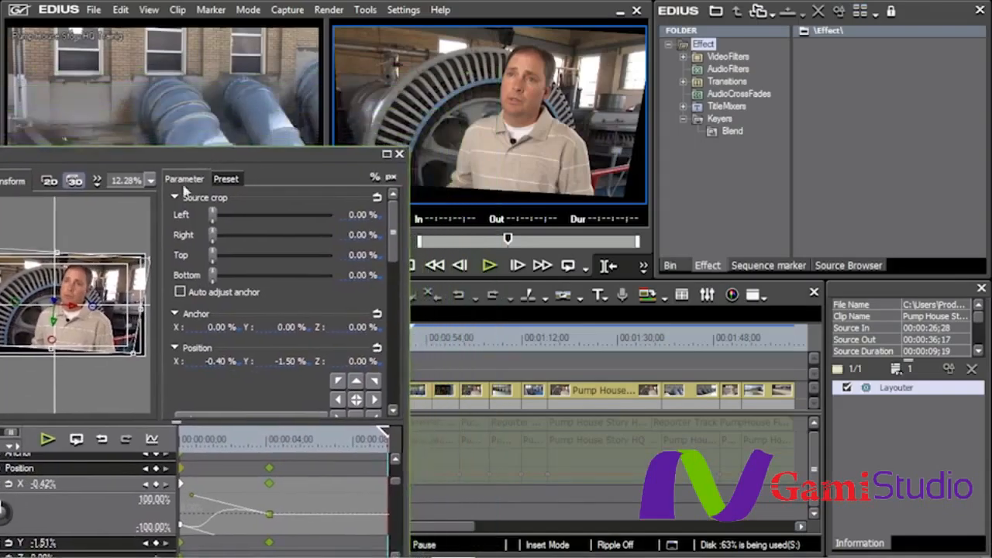
pyautogui.click(47, 440)
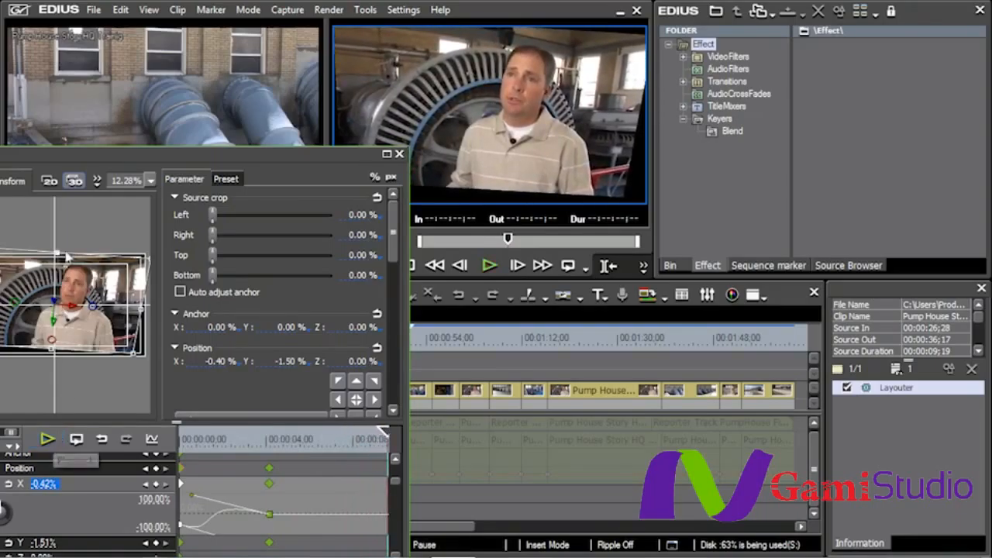
pyautogui.moveTo(170, 165); pyautogui.dragTo(265, 62)
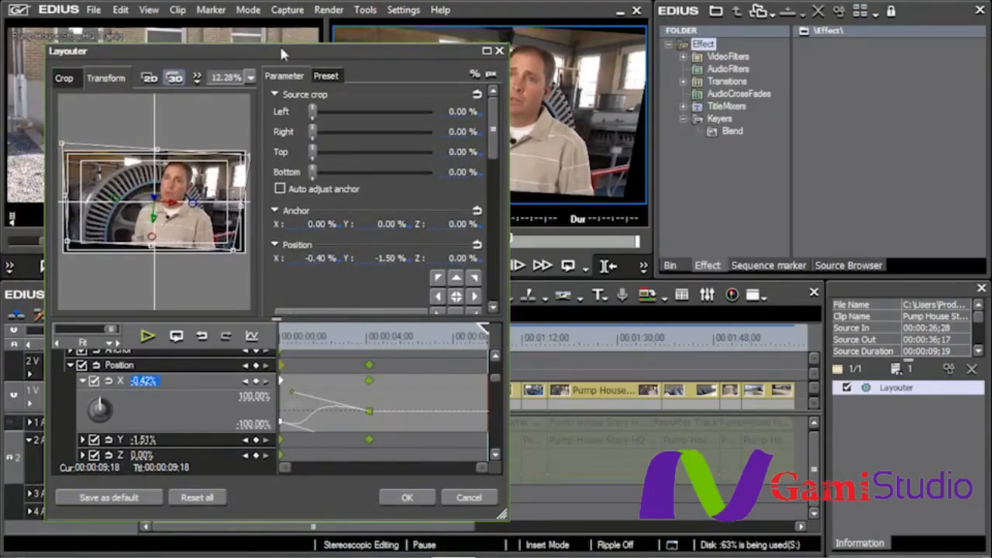
# Step: Widen the Layouter window, enlarge its keyframe area and collapse the Position parameters to show the whole parameter list
pyautogui.moveTo(508, 301); pyautogui.dragTo(879, 296)
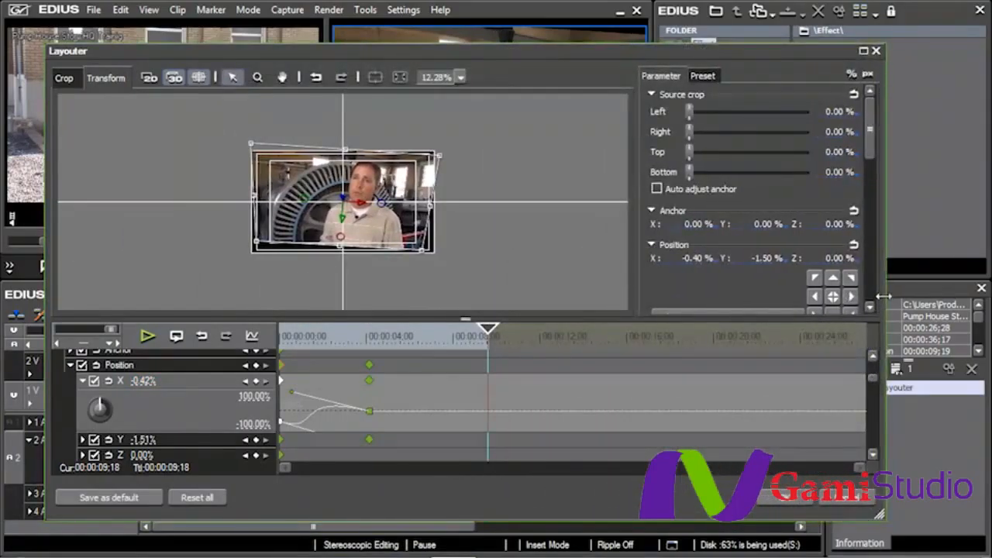
pyautogui.moveTo(179, 321); pyautogui.dragTo(188, 264)
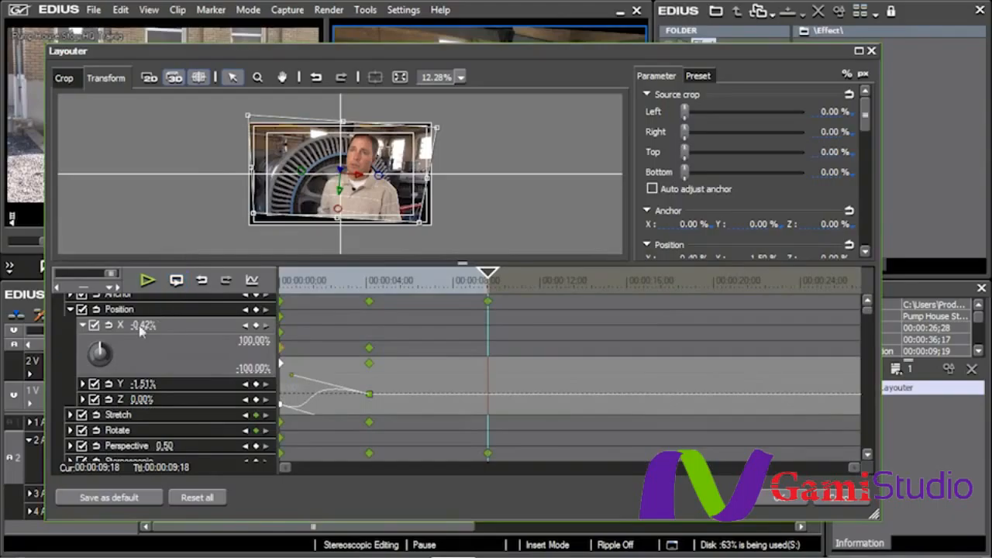
pyautogui.click(70, 309)
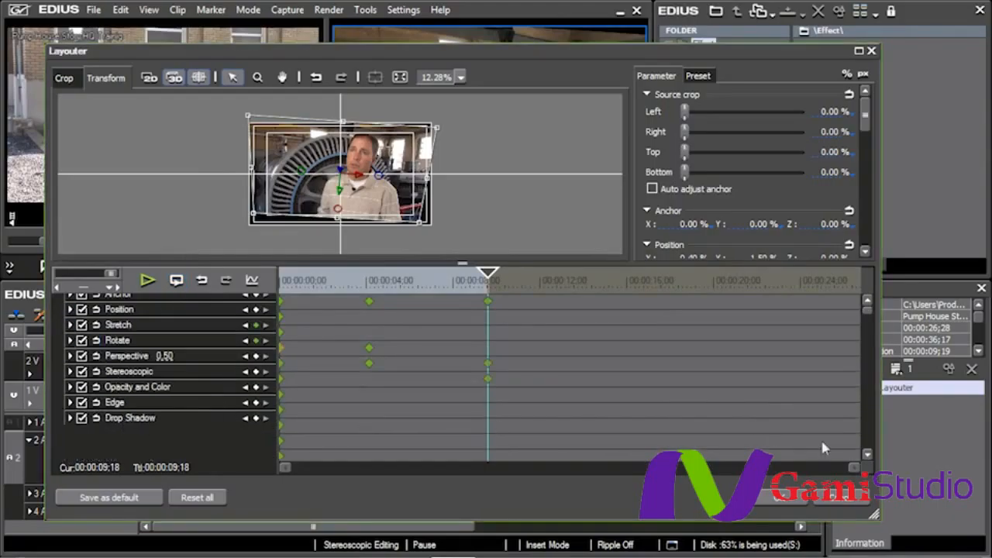
pyautogui.click(867, 300)
pyautogui.click(867, 301)
pyautogui.click(868, 301)
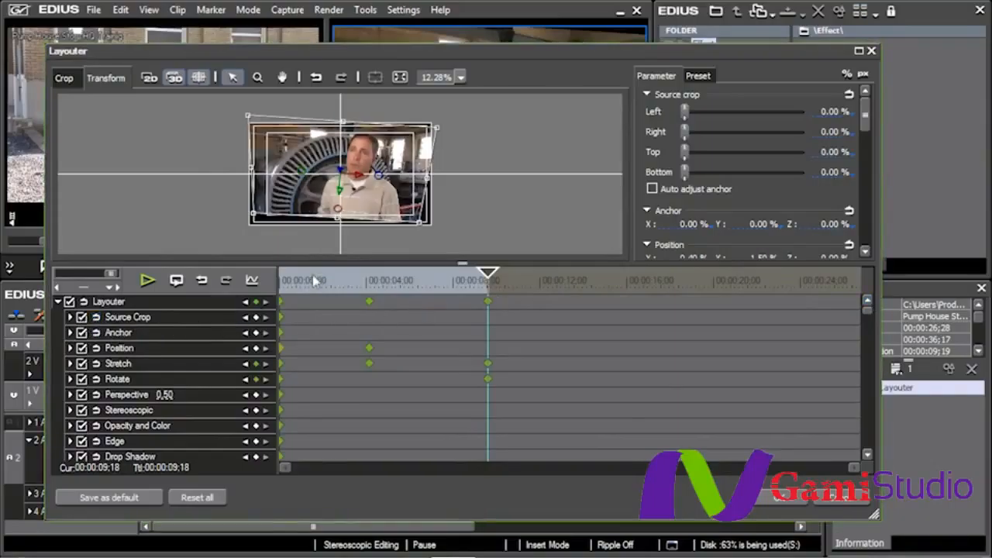
# Step: Examine the Left and Right keyframe curves of Source Crop, leaving the Source Crop group collapsed
pyautogui.click(69, 317)
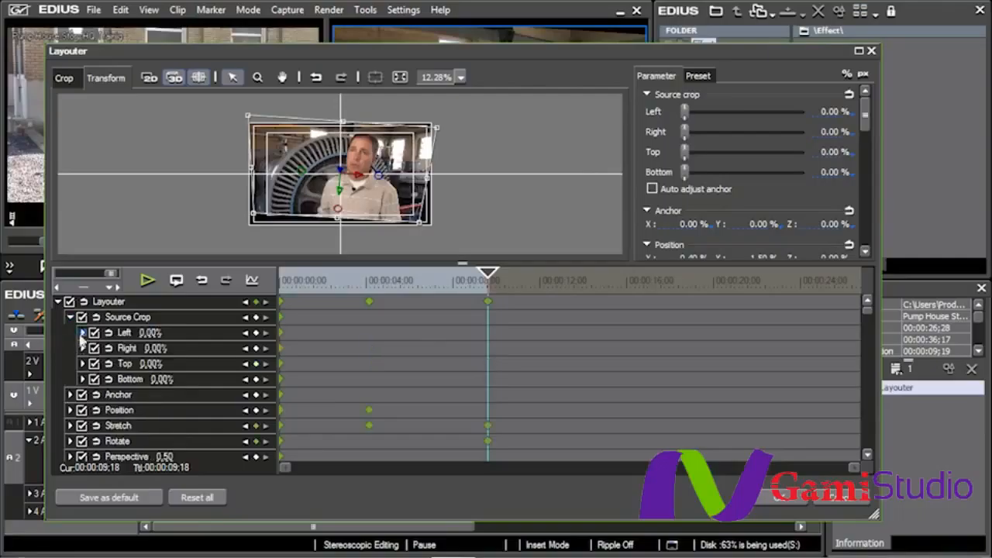
pyautogui.click(82, 333)
pyautogui.click(82, 392)
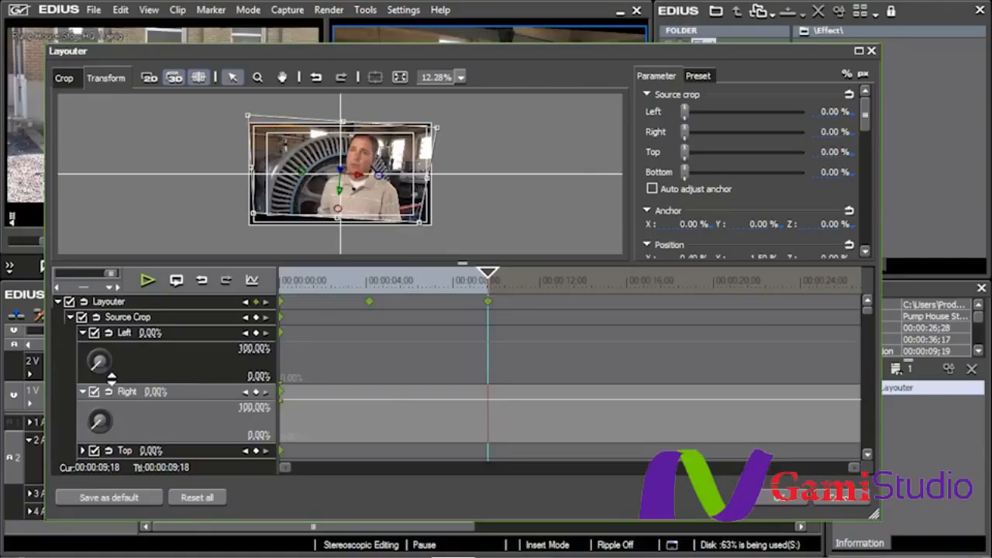
pyautogui.click(70, 317)
pyautogui.click(59, 302)
pyautogui.click(59, 301)
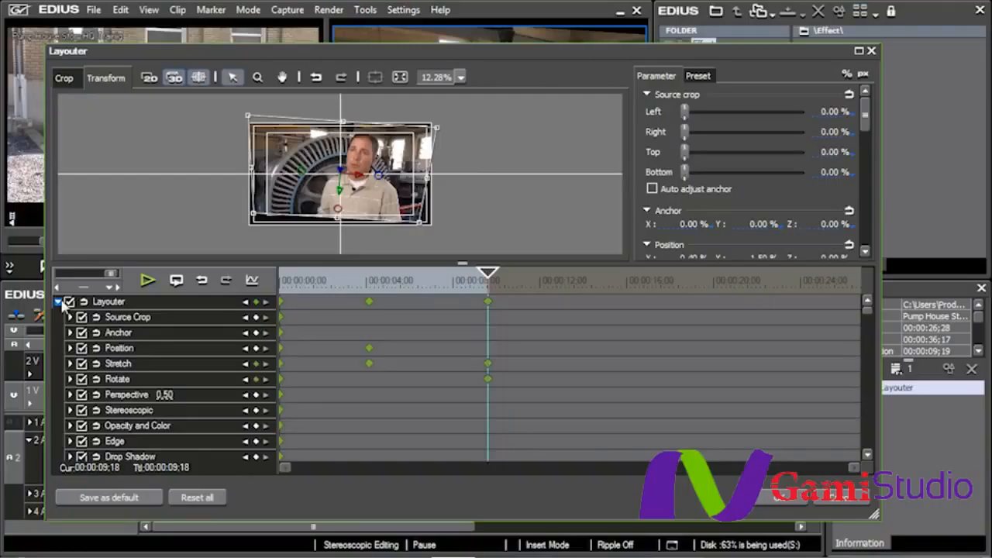